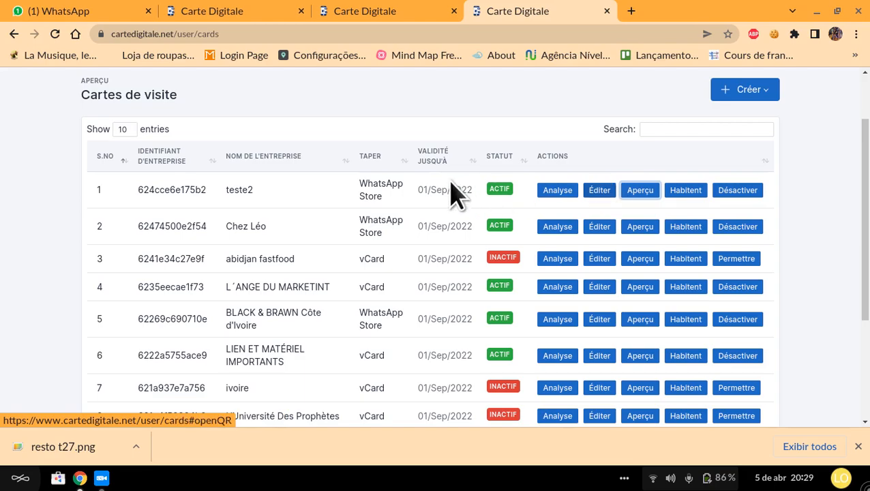
Step: Look through the teste2 store editor, the dashboard, the business cards list and the card types offered for creation
click(598, 198)
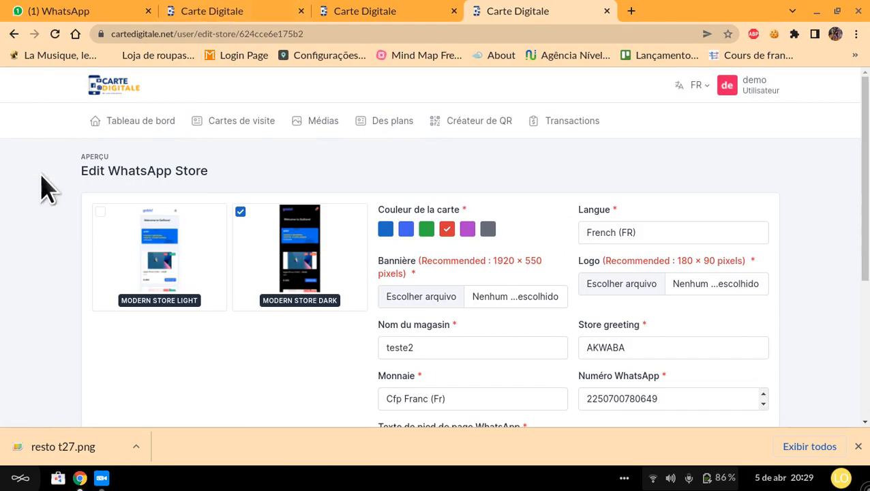
click(146, 123)
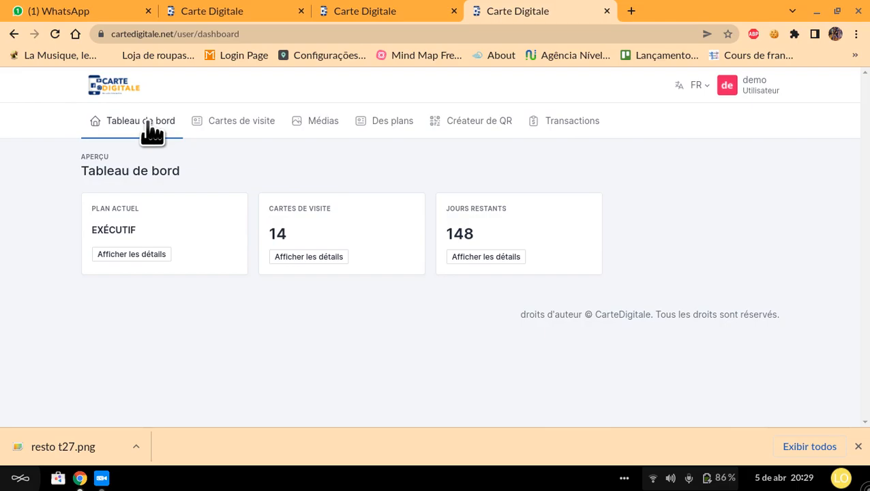
click(238, 124)
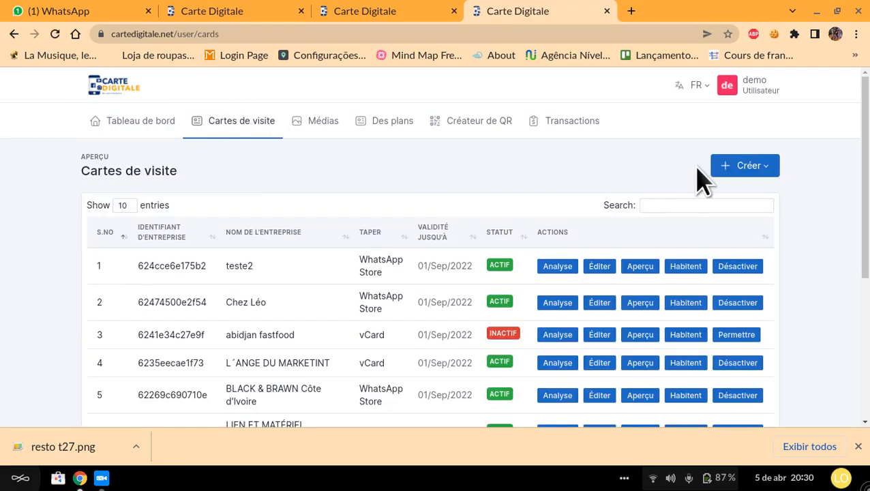
click(748, 166)
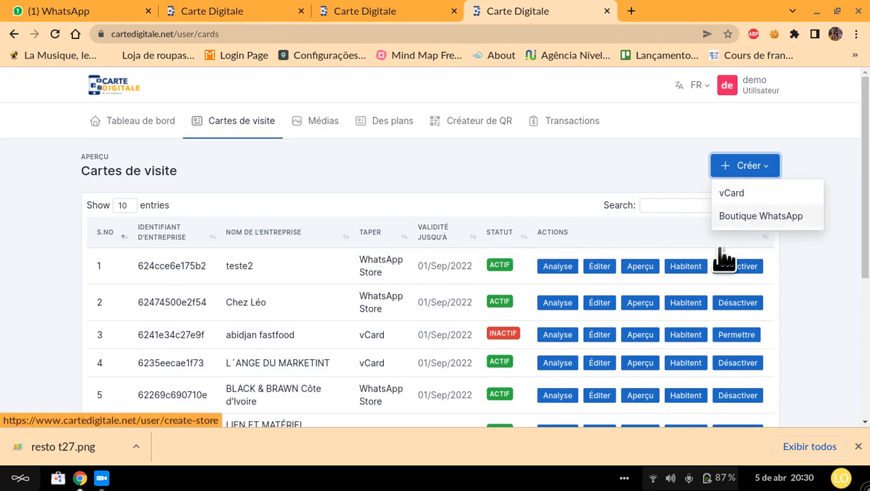
Step: Open the teste2 WhatsApp store for editing and select the Modern Store Light theme
click(602, 266)
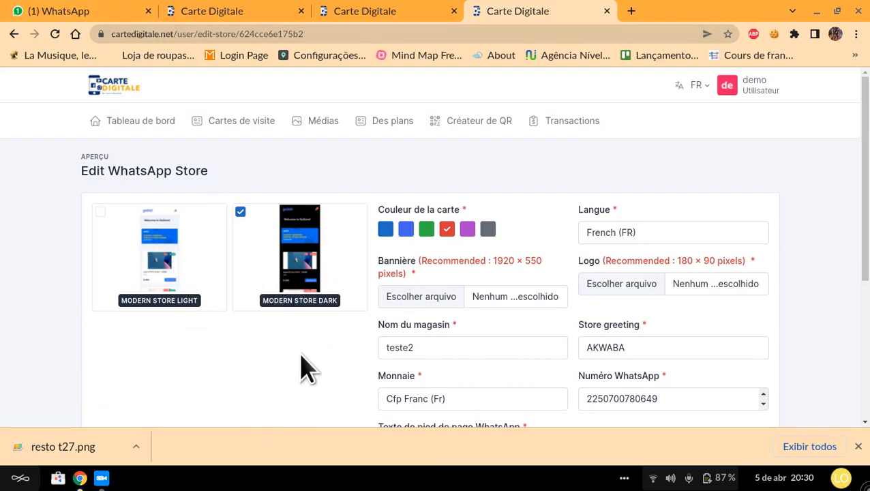
click(185, 266)
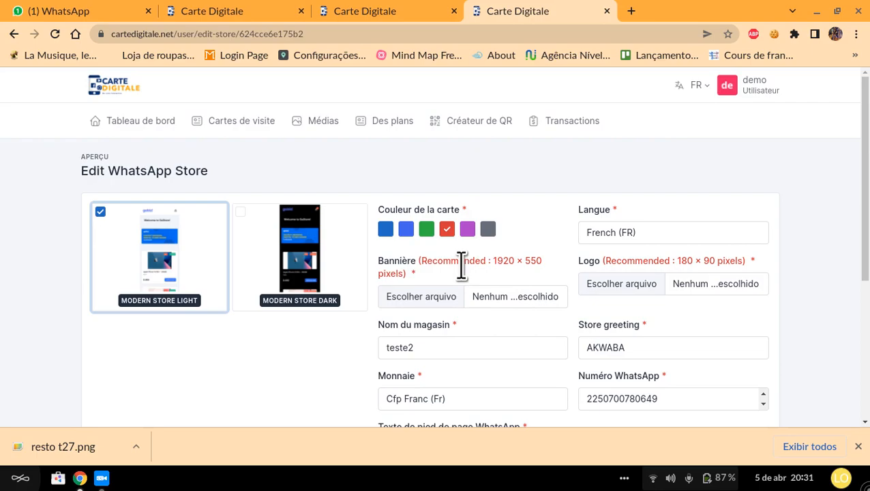
Step: Start choosing a banner file and browse to the BLACK AND BROWN folder inside the home folder
click(508, 299)
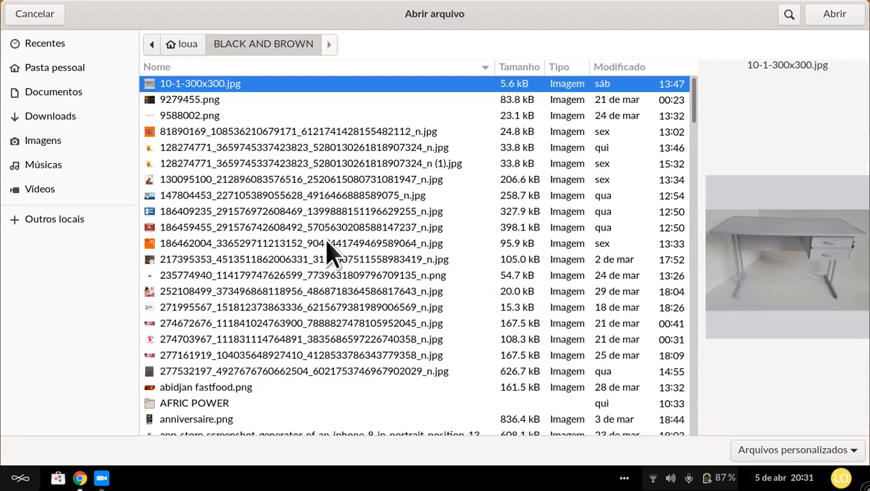
click(175, 116)
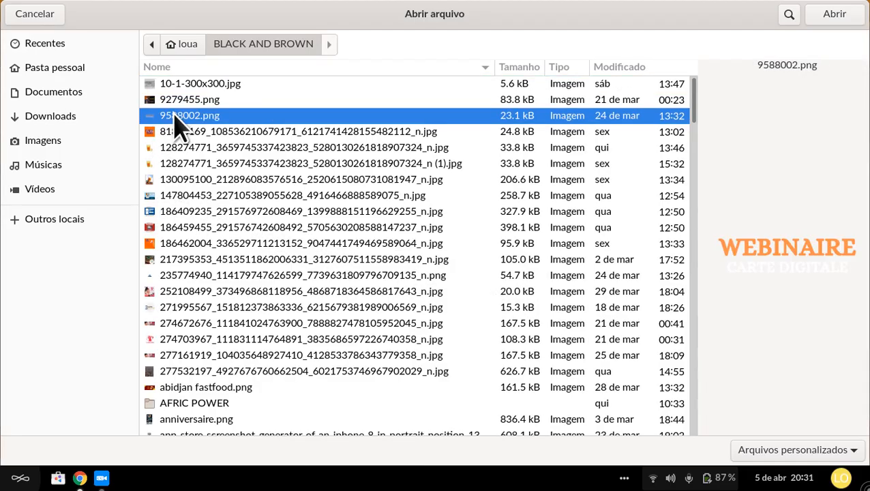
click(35, 48)
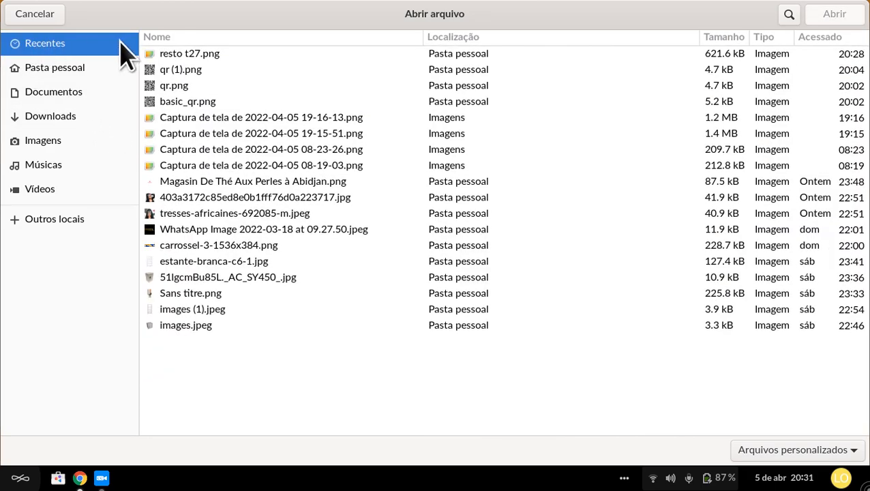
click(55, 67)
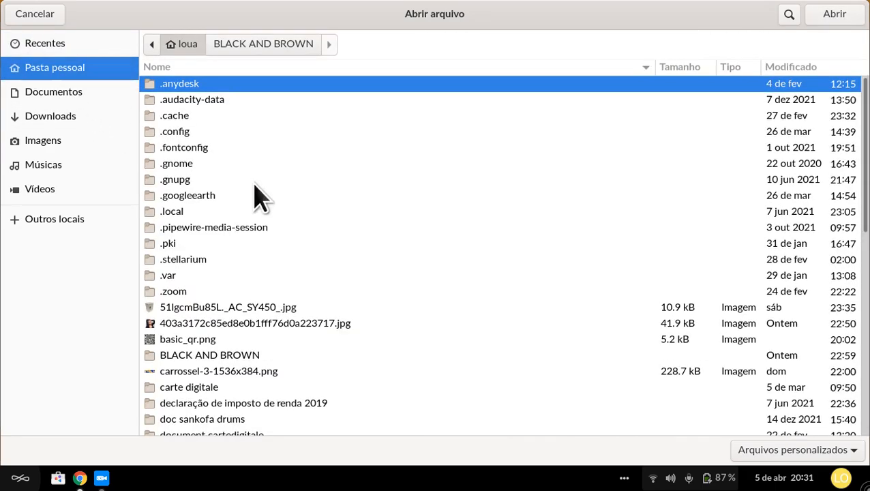
double_click(230, 356)
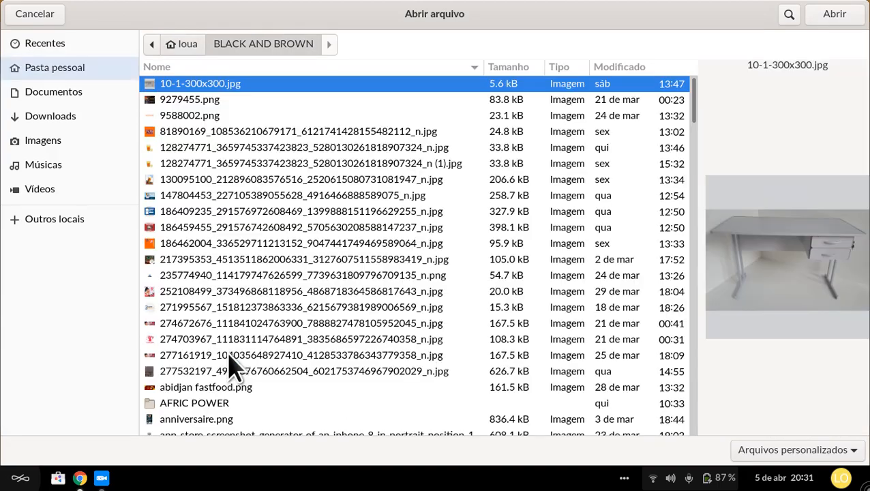
click(179, 119)
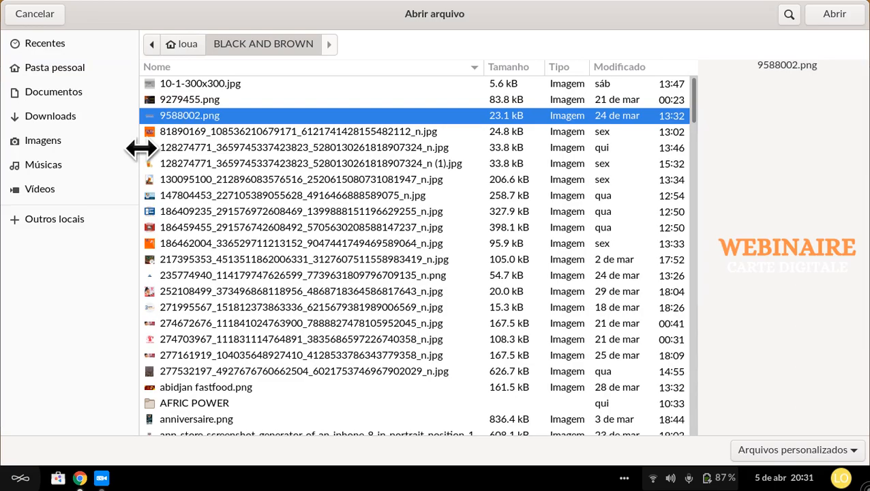
Step: Preview the folder's images and load Magasin De Thé Aux Perles à Abidjan (1).png as the store banner
key(Down)
key(Down)
key(Down)
key(Down)
key(Down)
key(Up)
key(Up)
key(Up)
key(Up)
key(Down)
key(Down)
key(Down)
key(Down)
key(Down)
key(Down)
key(Down)
key(Down)
key(Down)
key(Down)
key(Down)
key(Down)
key(Down)
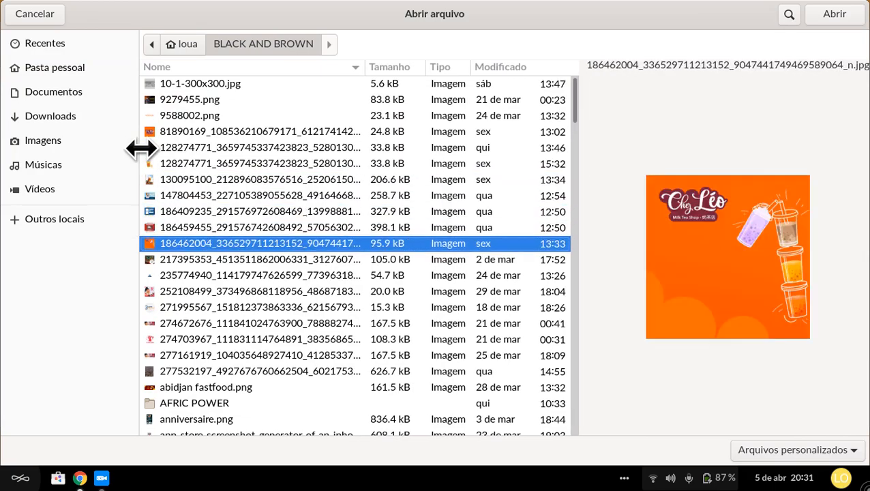
key(Down)
key(Up)
key(Up)
key(Down)
key(Down)
key(Down)
key(Down)
key(Down)
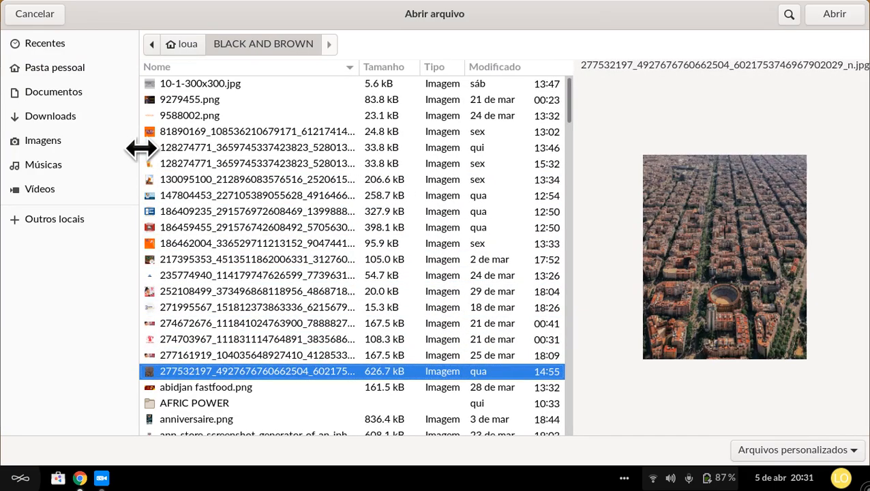
key(Down)
key(Down)
key(Down)
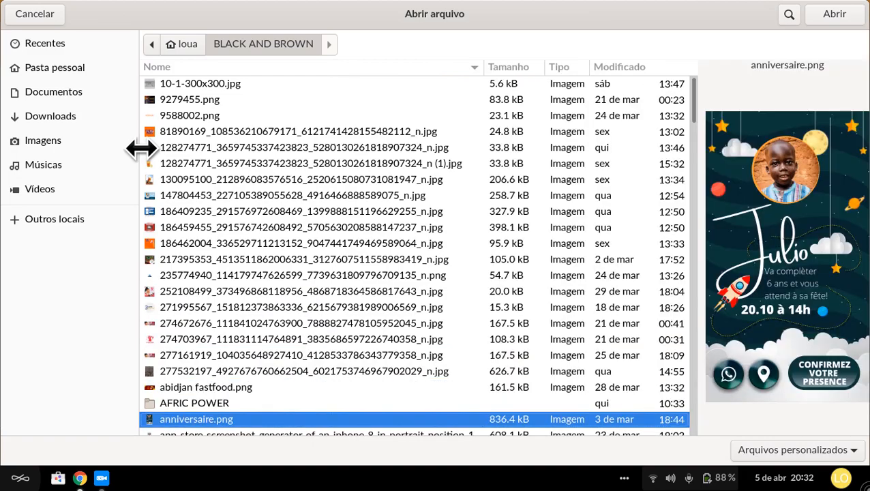
key(Down)
key(Down)
key(Down)
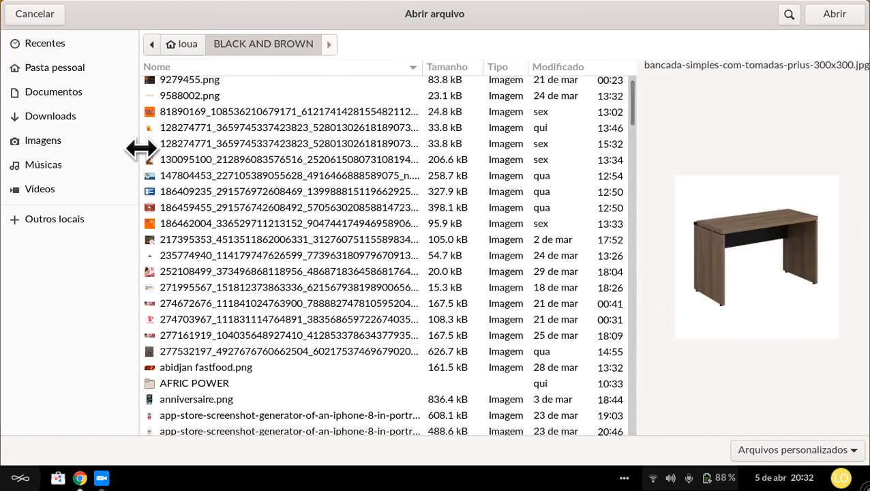
key(Down)
key(Down)
key(Down)
key(Down)
key(Down)
key(Down)
key(Down)
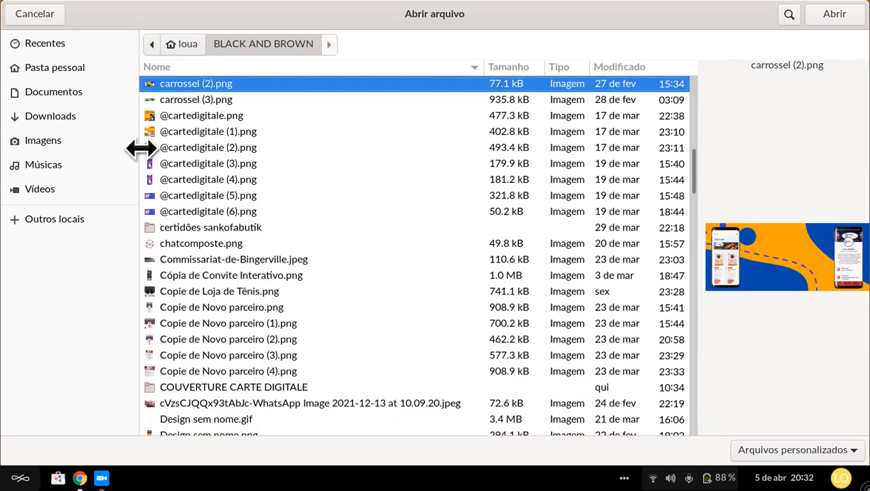
key(Down)
key(Down)
key(Down)
key(Down)
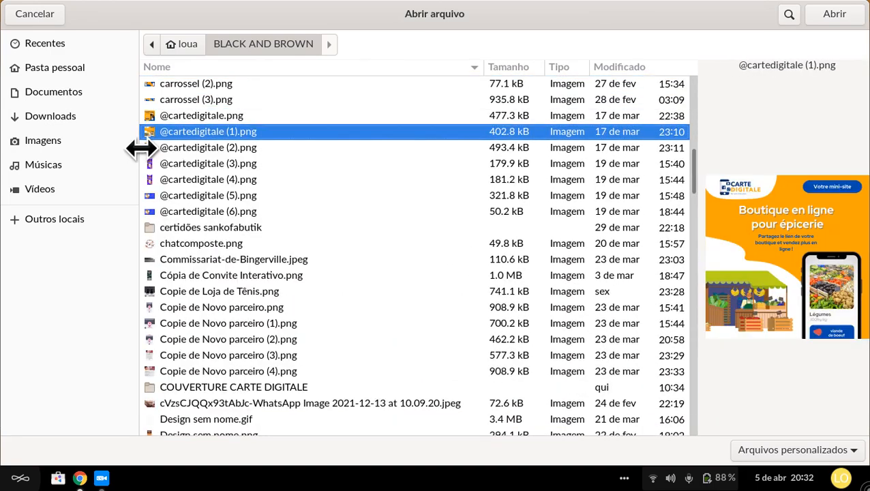
key(Down)
key(Down)
key(Down)
key(Down)
key(Down)
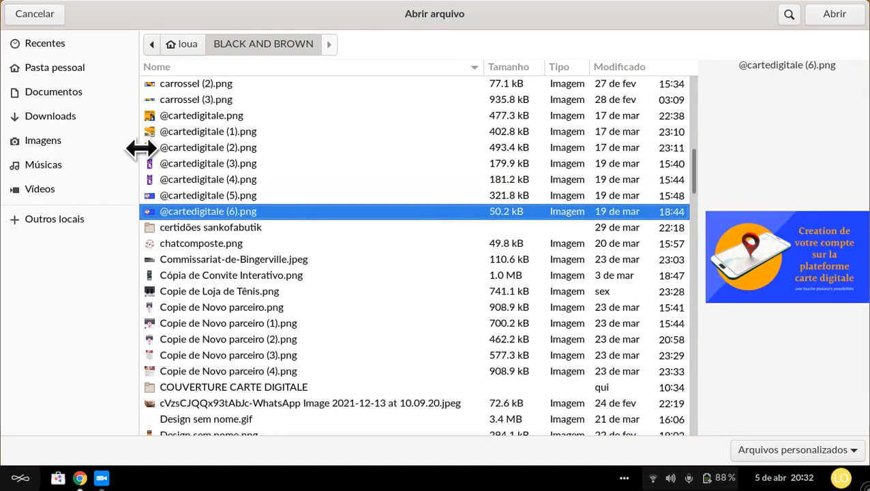
key(Down)
key(Down)
key(Down)
key(Down)
key(Down)
key(Down)
key(Down)
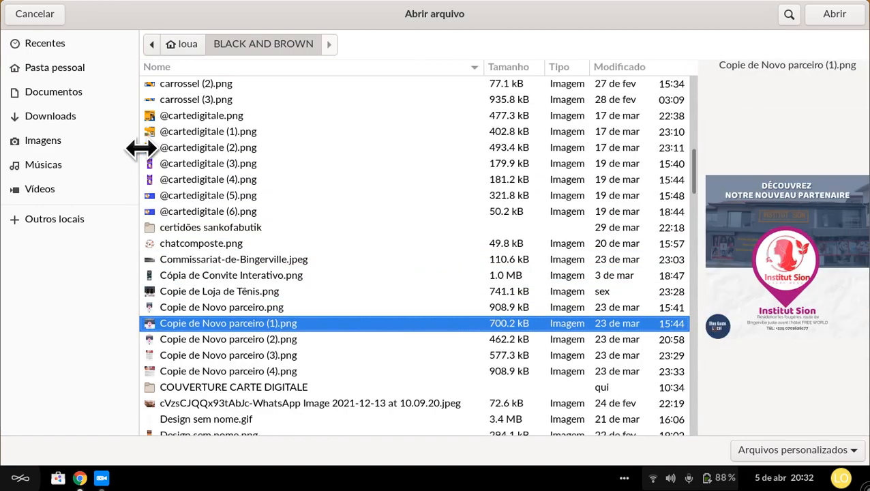
key(Down)
key(Down)
key(Down)
key(Down)
key(Down)
key(Down)
key(Down)
key(Down)
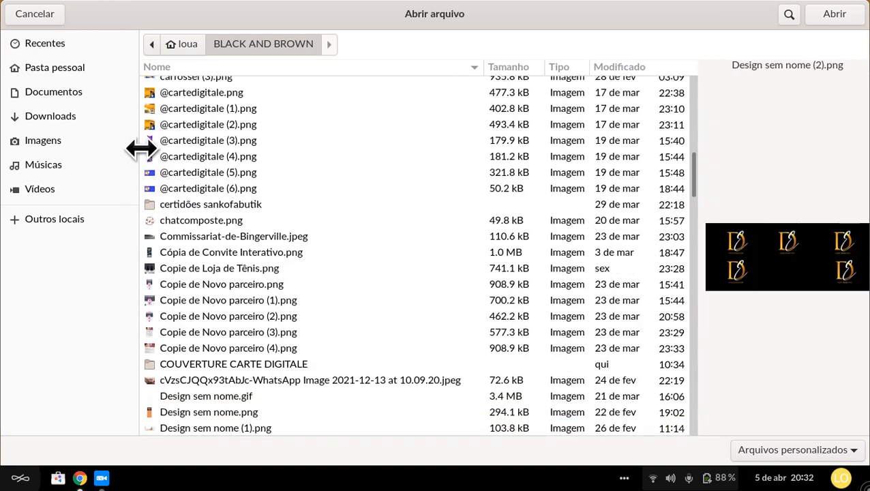
key(Down)
key(Down)
key(Down)
key(Down)
key(Down)
key(Down)
key(Down)
key(Down)
key(Down)
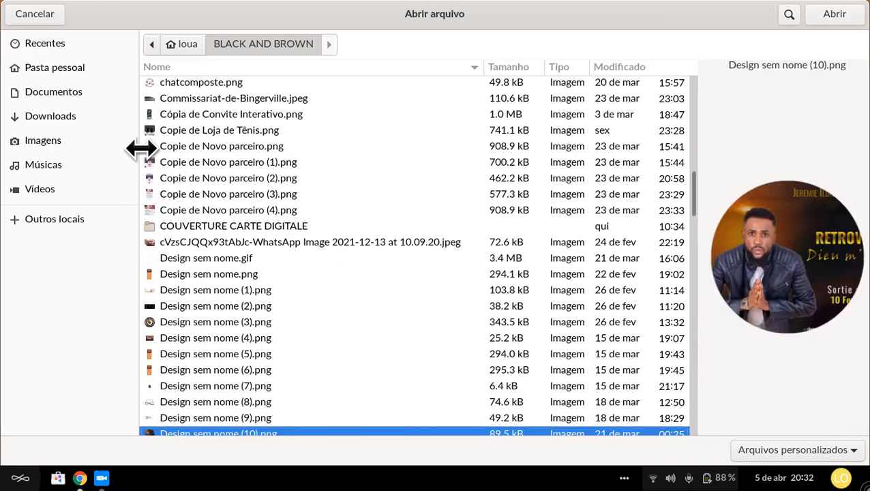
key(Down)
key(Down)
key(Down)
key(Down)
key(Down)
key(Down)
key(Down)
key(Down)
key(Down)
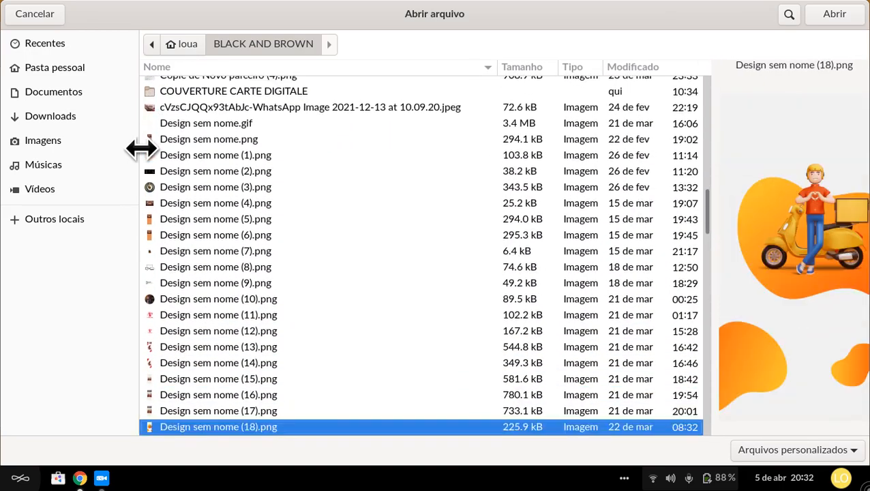
key(Down)
key(Down)
key(Down)
key(Down)
key(Down)
key(Down)
key(Down)
key(Down)
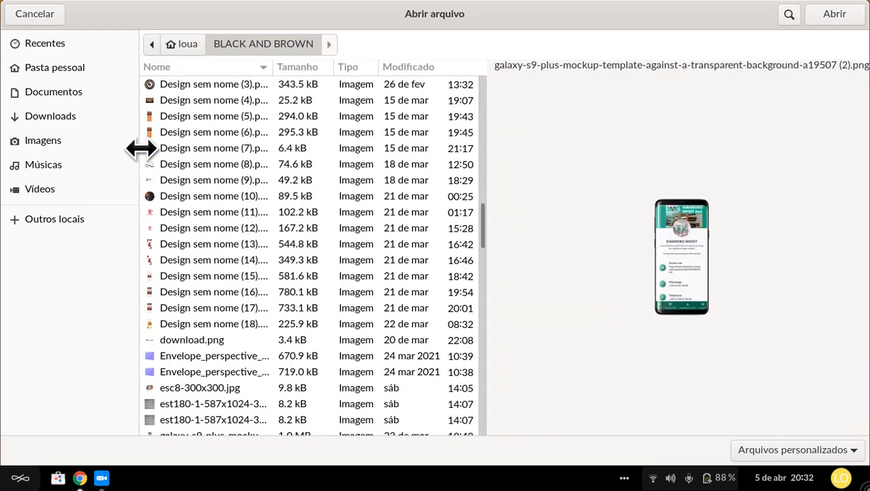
key(Down)
key(Down)
key(Down)
key(Down)
key(Down)
key(Down)
key(Down)
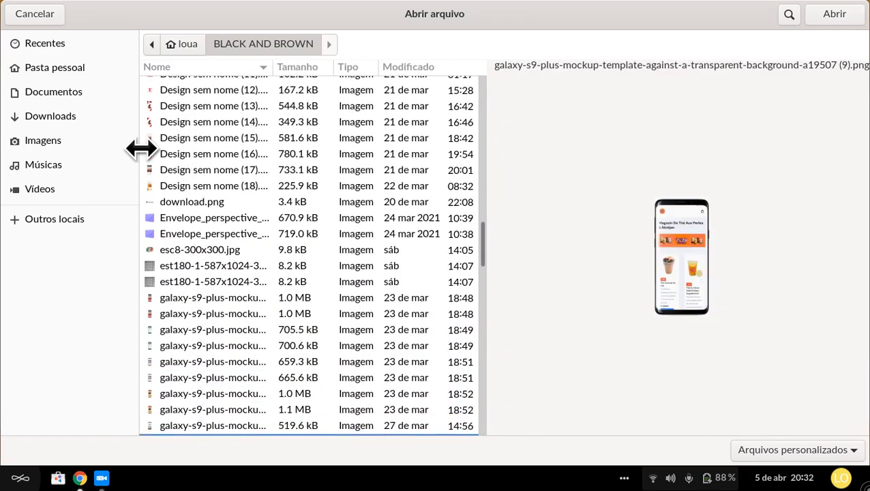
key(Down)
key(Down)
key(Down)
key(Down)
key(Down)
key(Down)
key(Down)
key(Down)
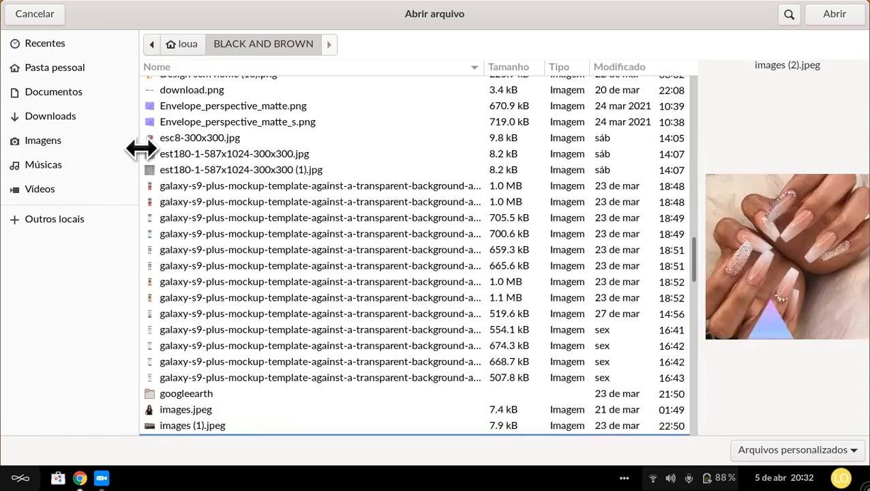
key(Down)
key(Down)
key(Down)
key(Down)
key(Down)
key(Down)
key(Down)
key(Down)
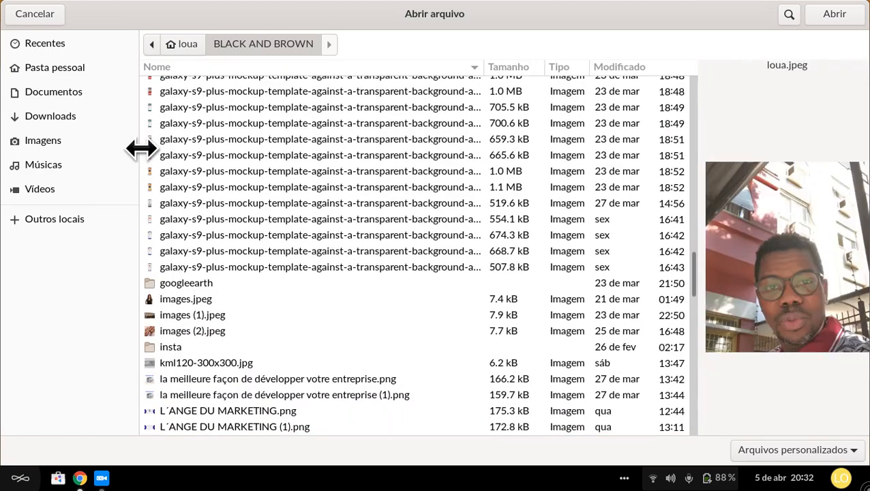
key(Down)
key(Down)
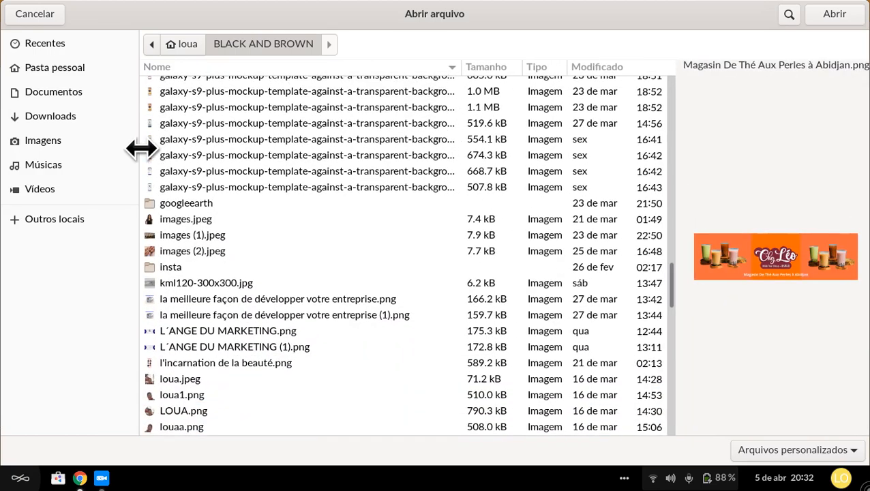
key(Down)
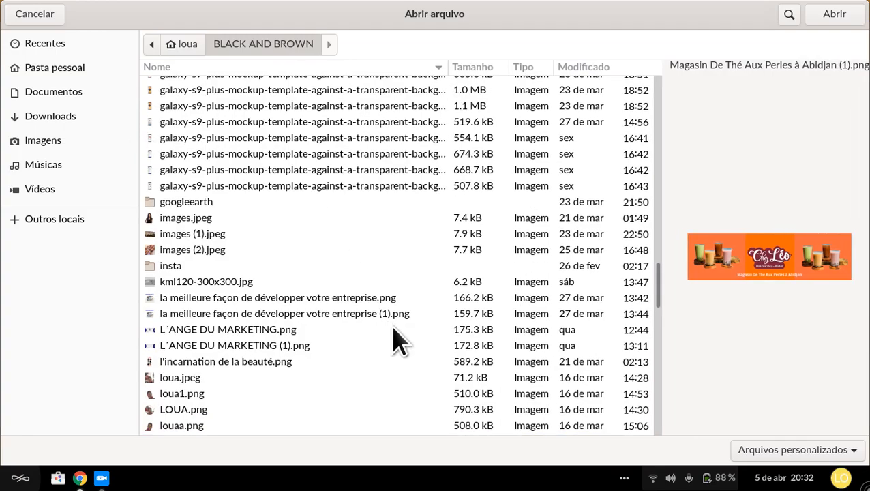
scroll(402, 339, down, 8)
scroll(261, 231, up, 5)
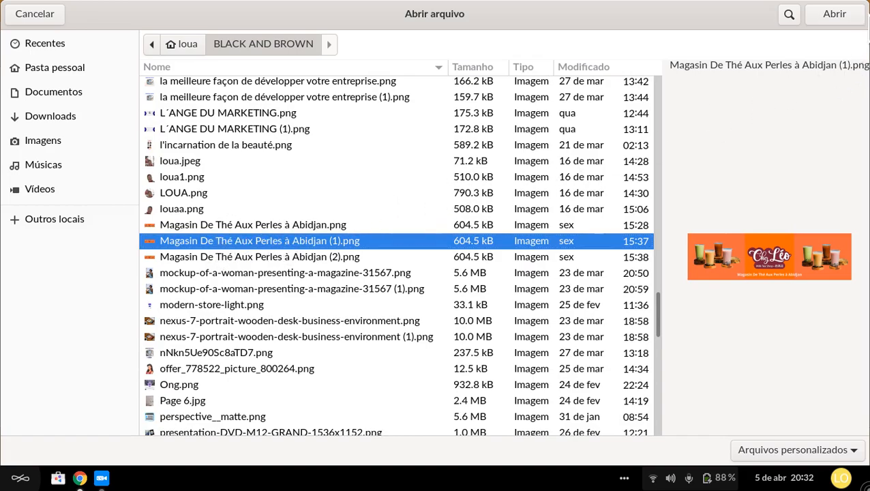
click(844, 15)
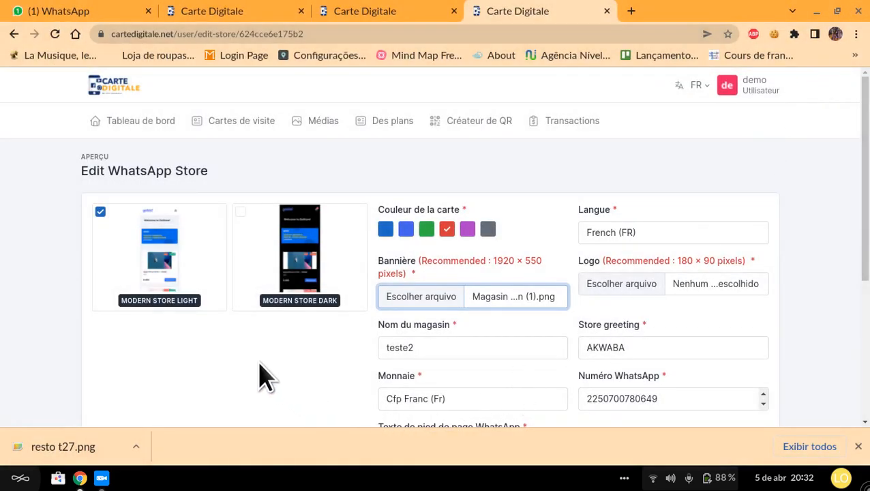
click(721, 290)
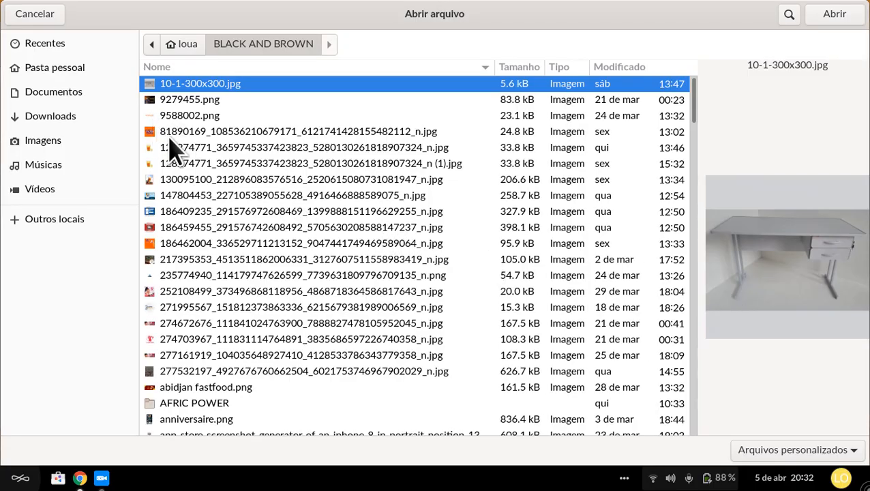
click(178, 134)
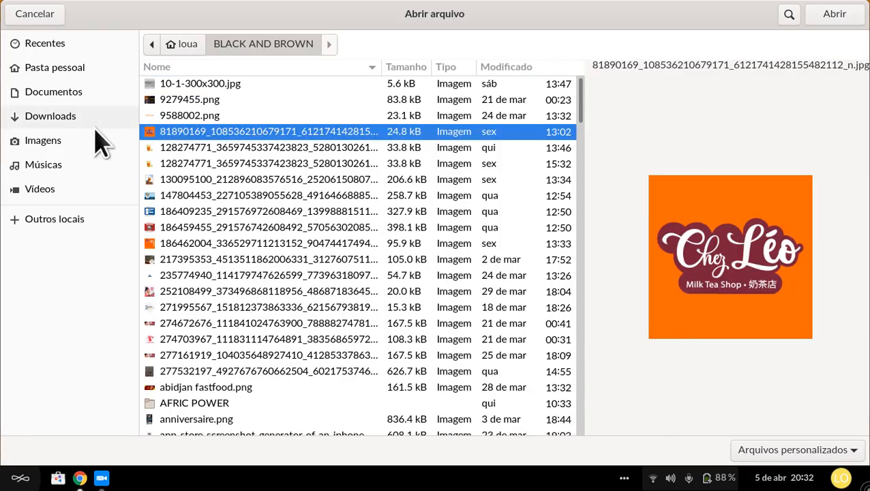
click(833, 15)
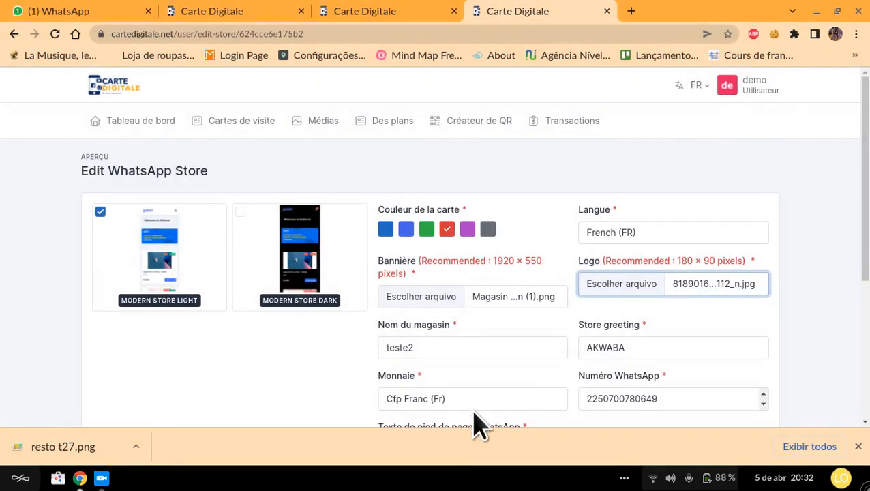
Step: Rename the store as chez and set its currency to West African Cfa Franc (Fr)
double_click(491, 348)
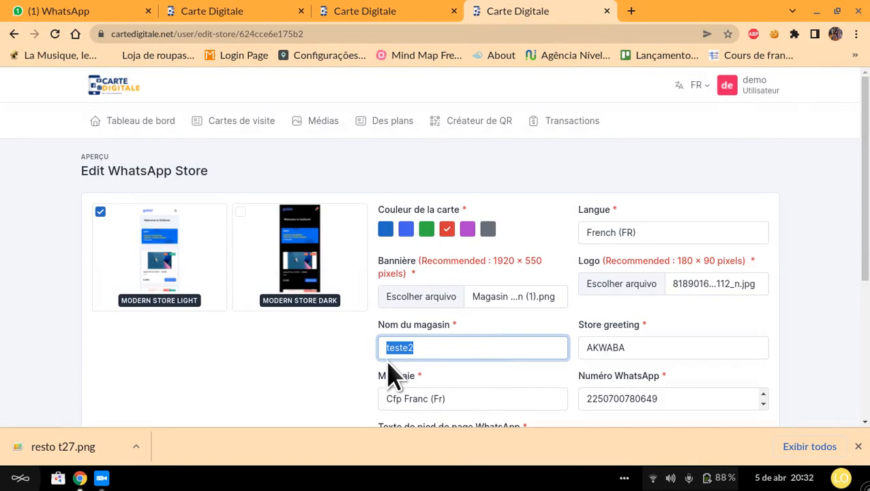
text(chez)
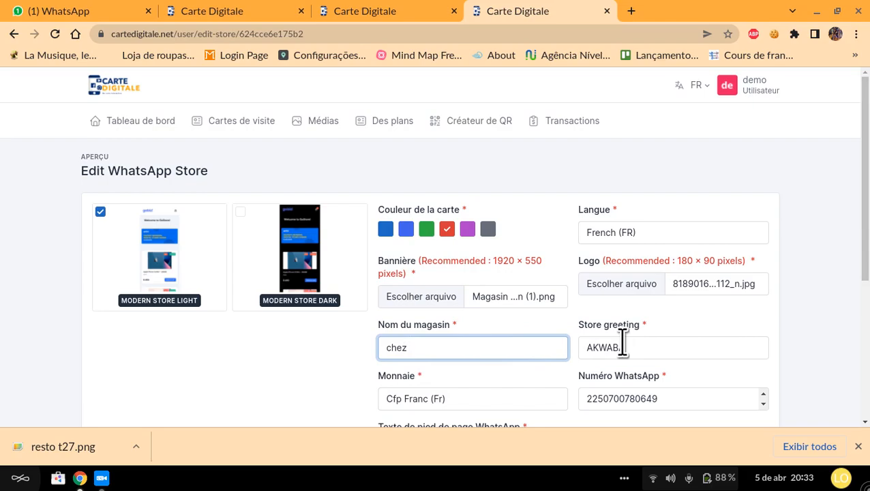
scroll(627, 347, down, 1)
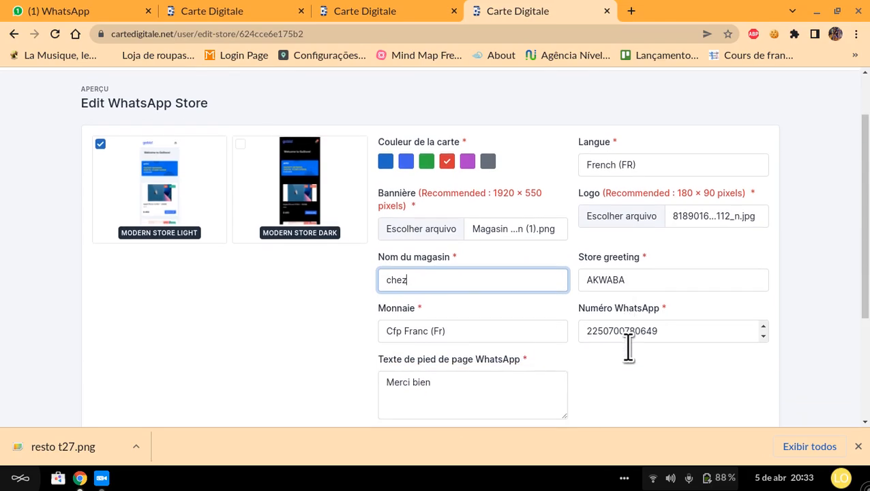
click(457, 332)
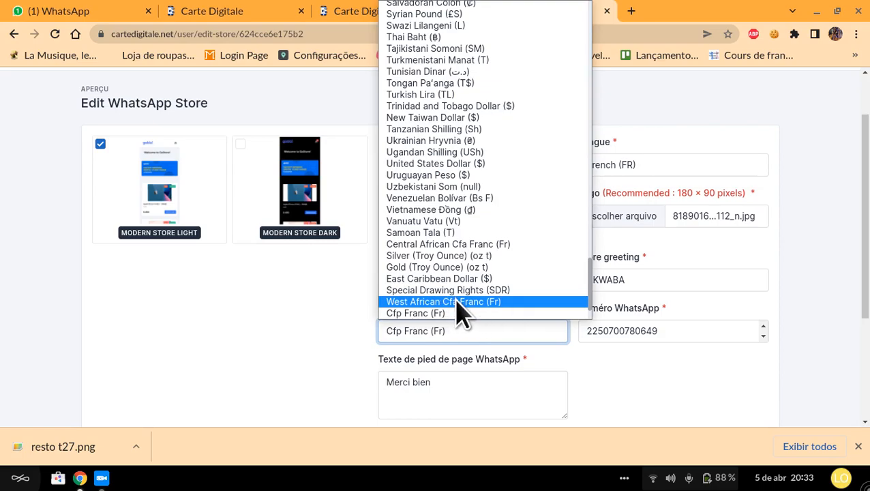
click(480, 302)
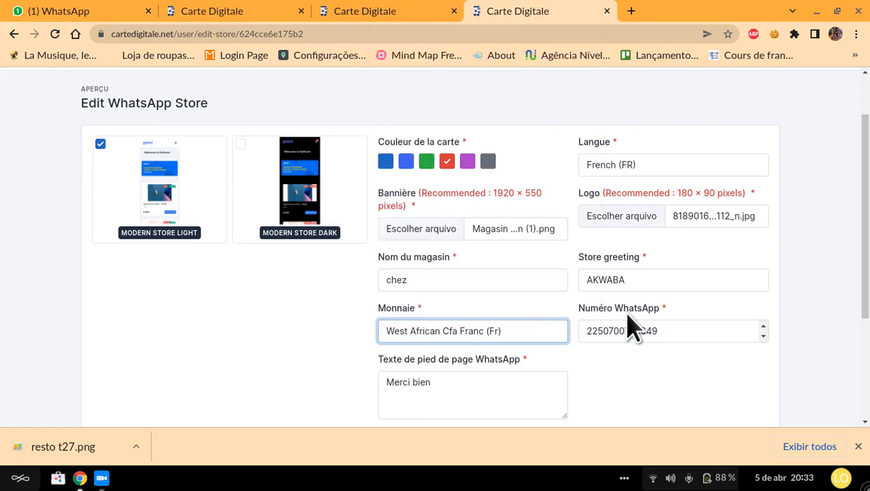
Step: Re-enter the store's WhatsApp number, including the country code
double_click(675, 334)
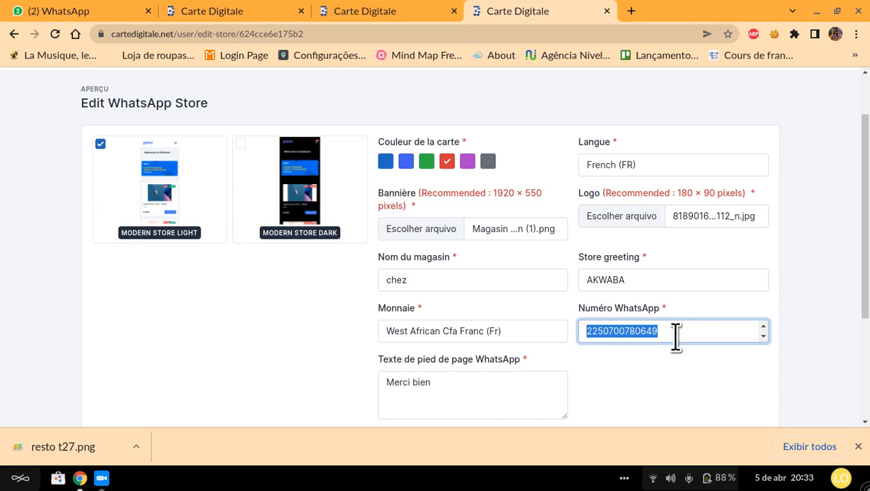
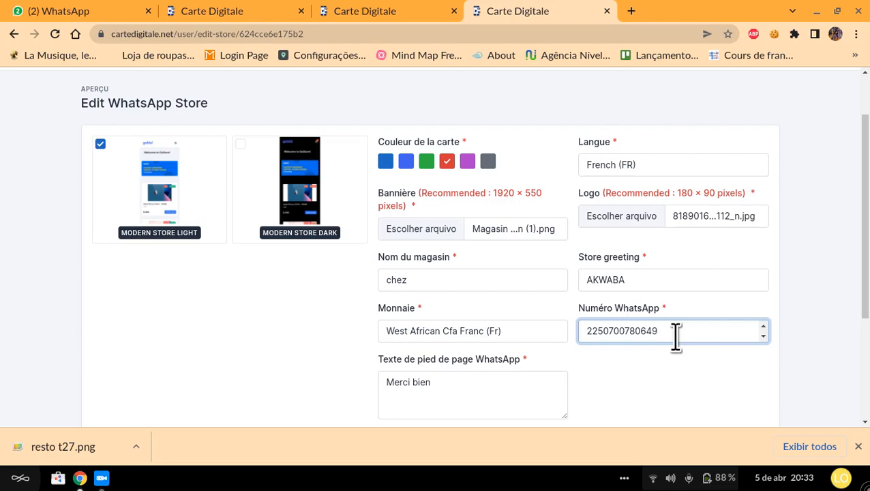
Step: Keep the WhatsApp footer text, set the store's custom link to chez, and submit the store details
scroll(675, 334, down, 1)
triple_click(422, 348)
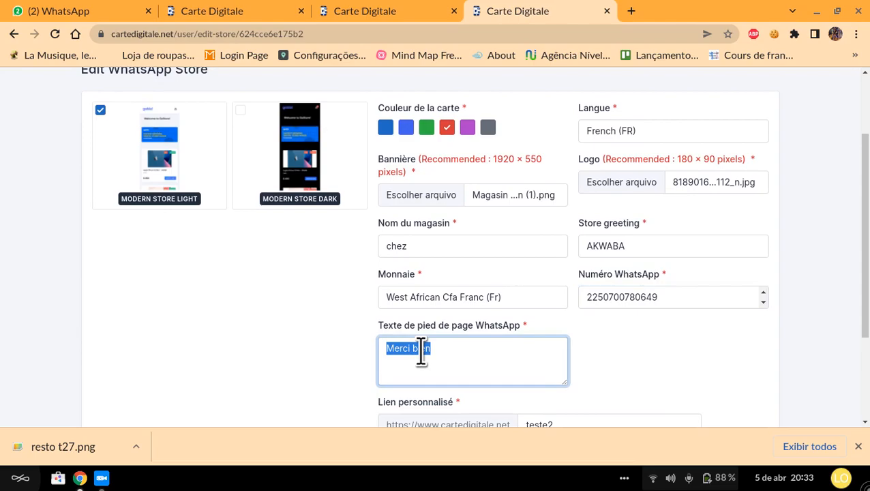
click(421, 349)
scroll(486, 330, down, 3)
double_click(566, 325)
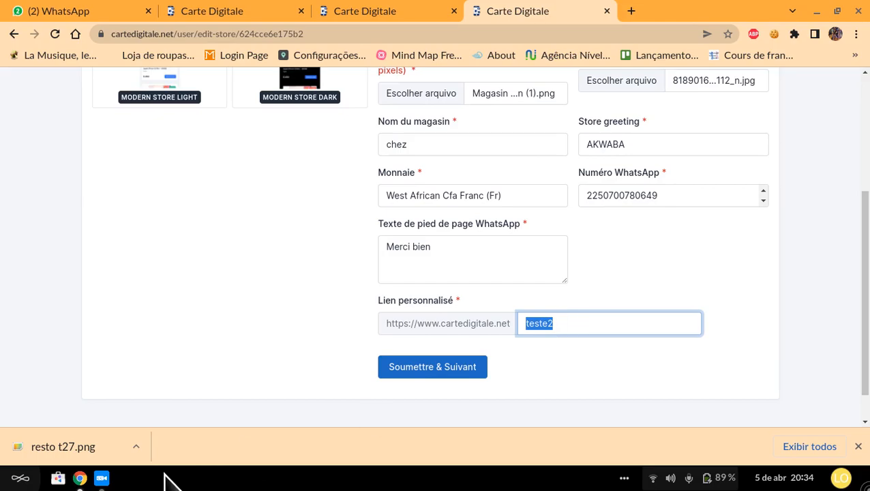
text(chez)
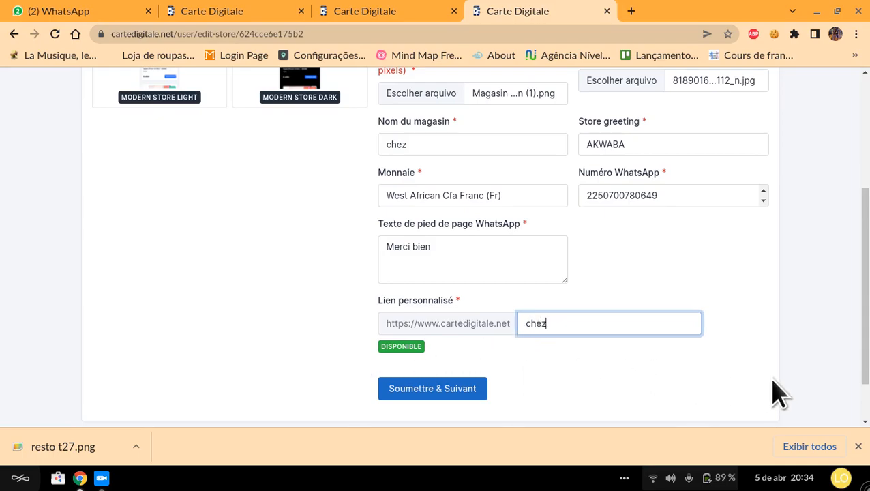
click(465, 387)
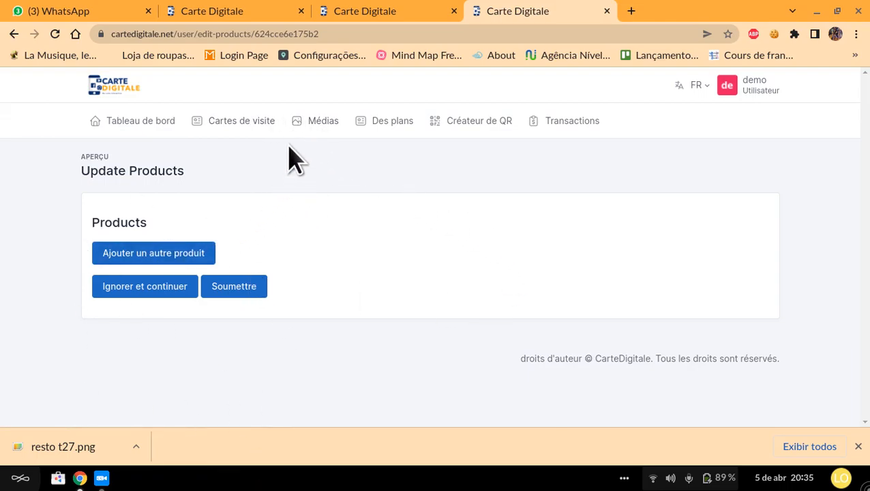
Step: View the media library and the file chooser for adding media, leaving it without uploading a file
click(315, 121)
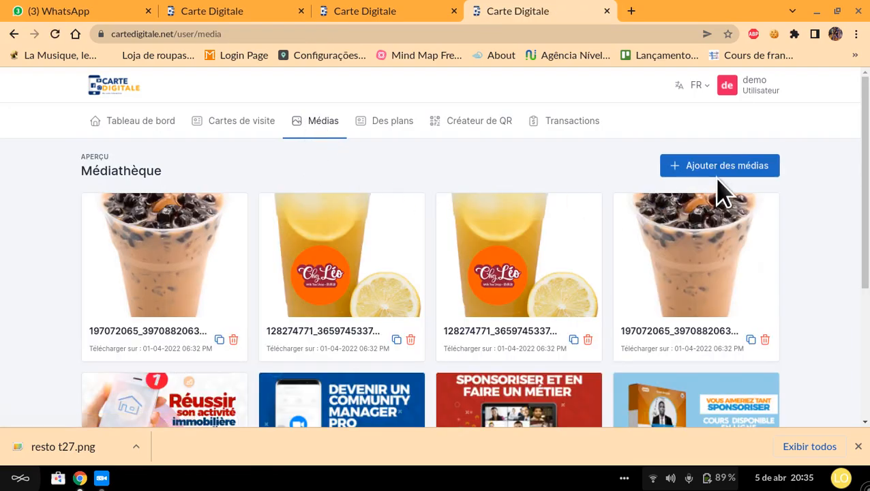
click(737, 170)
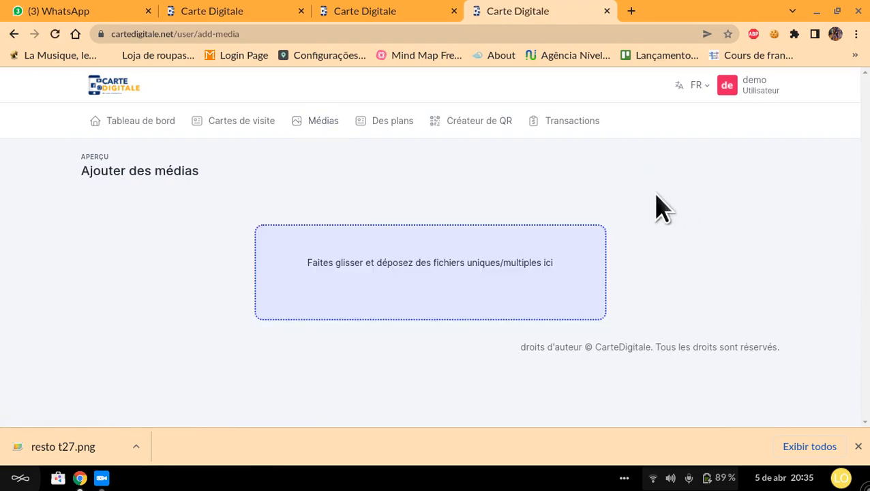
click(453, 270)
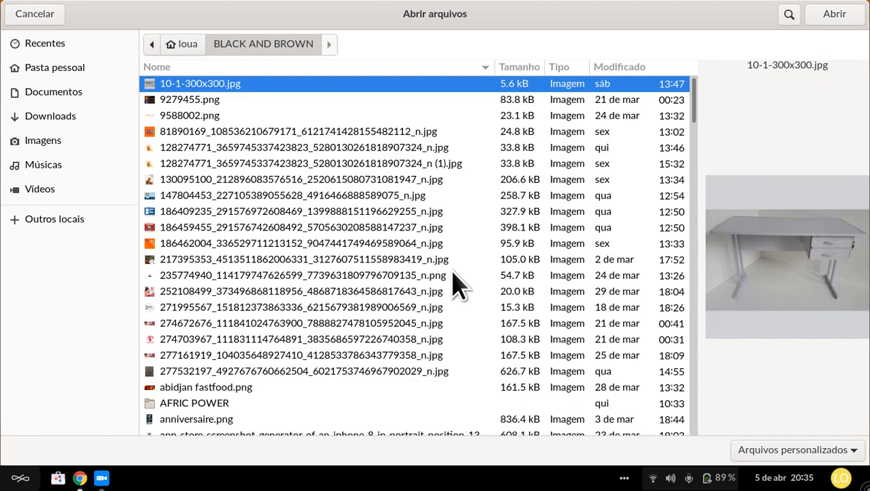
click(33, 14)
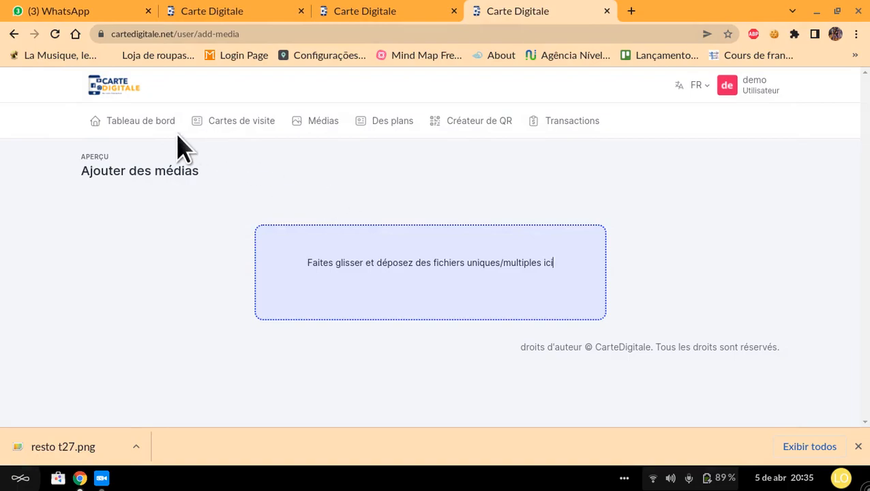
Step: Preview the chez store from the business cards list and look over its banner and share section
click(232, 122)
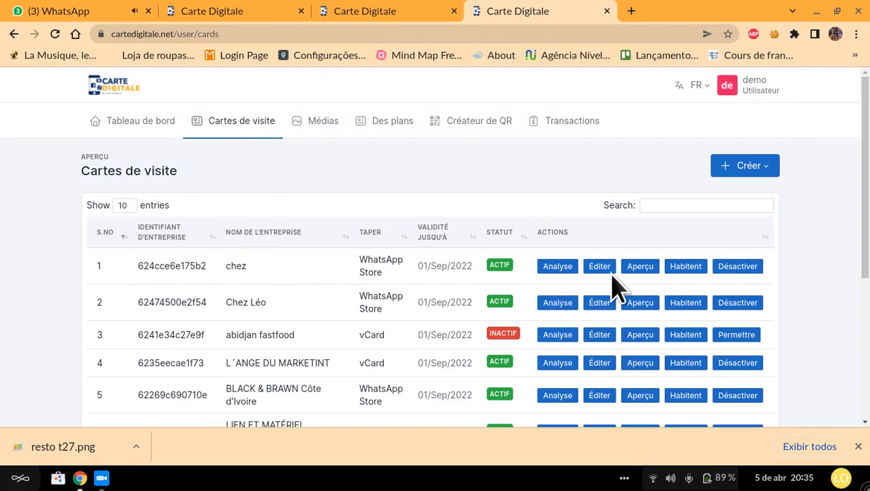
click(639, 267)
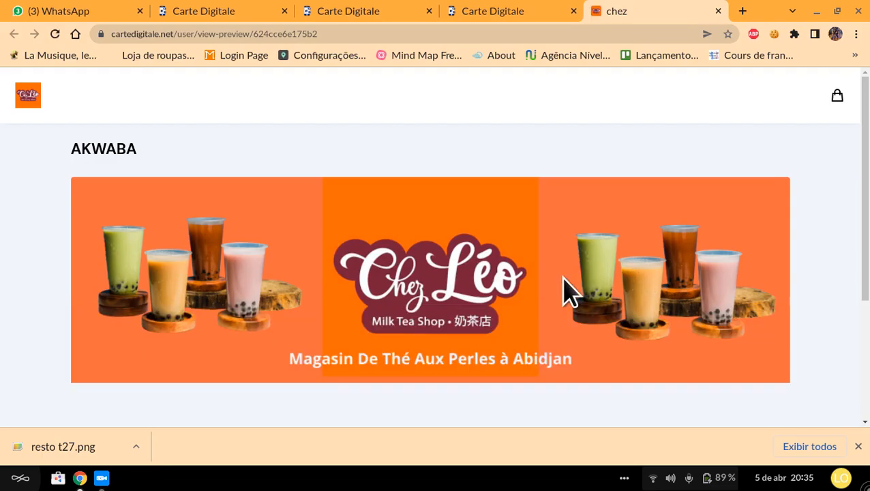
scroll(561, 287, down, 2)
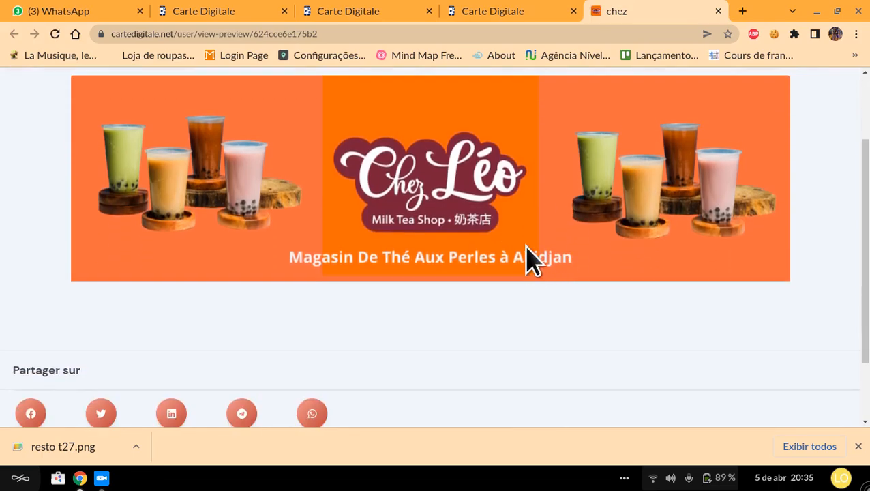
scroll(528, 258, up, 2)
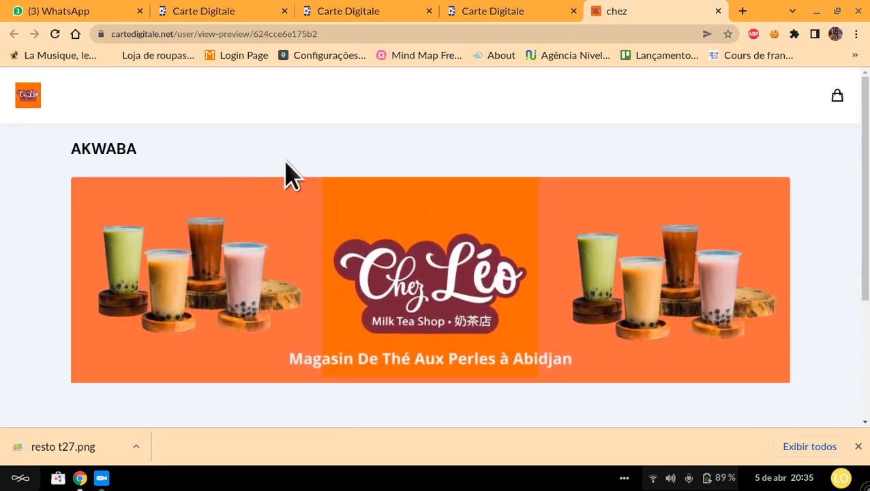
Step: Inspect the store preview in the iPhone SE mobile view, and close the inspector and the preview
right_click(360, 146)
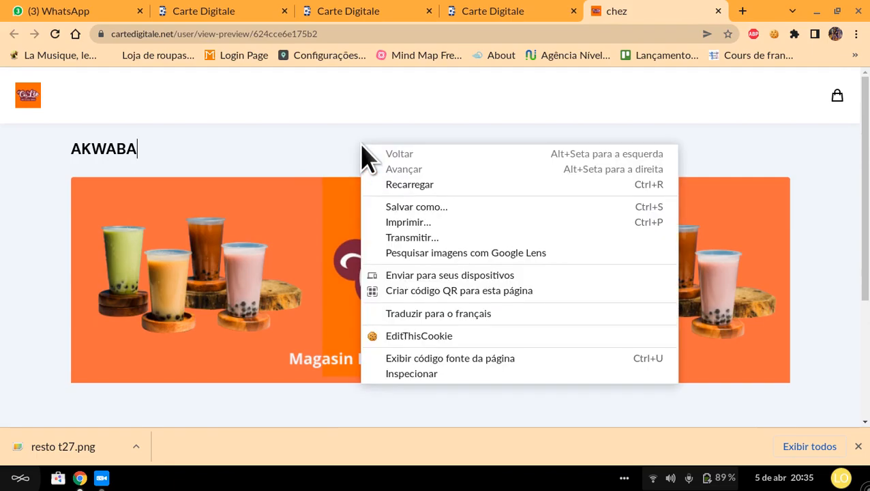
click(426, 370)
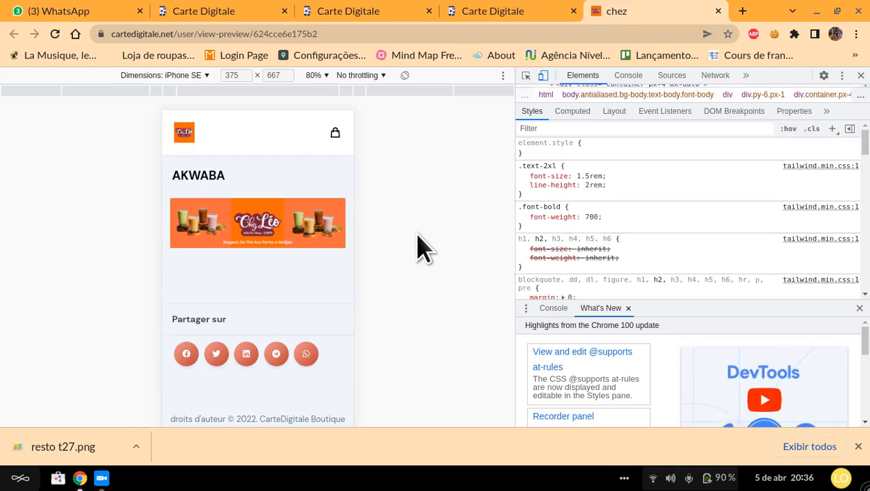
click(860, 76)
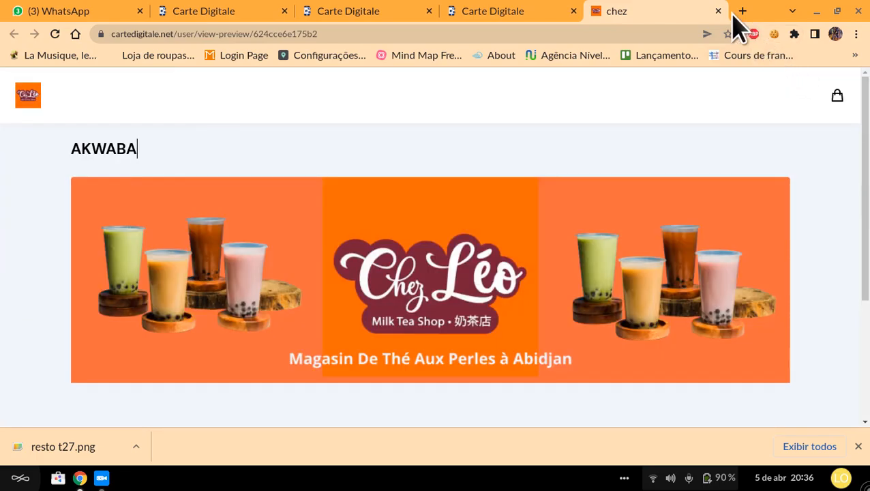
click(718, 11)
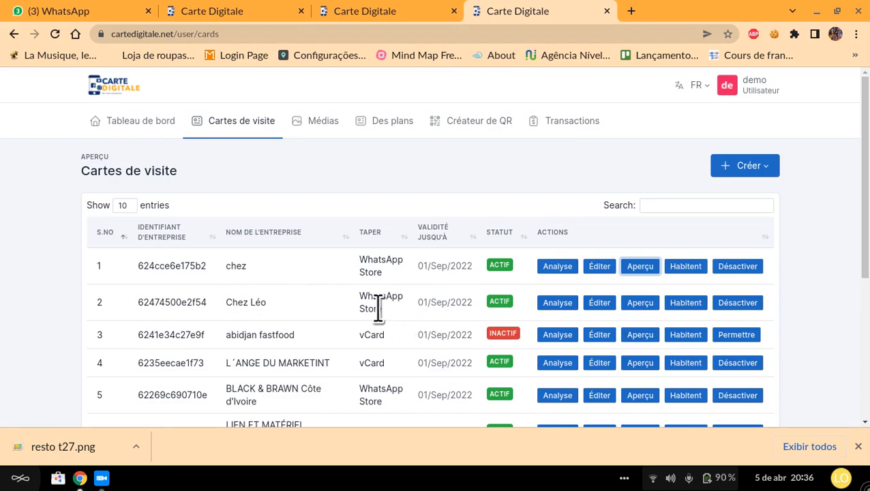
Step: Edit the chez store again, resubmit its details, and add a blank product to its product list
click(604, 269)
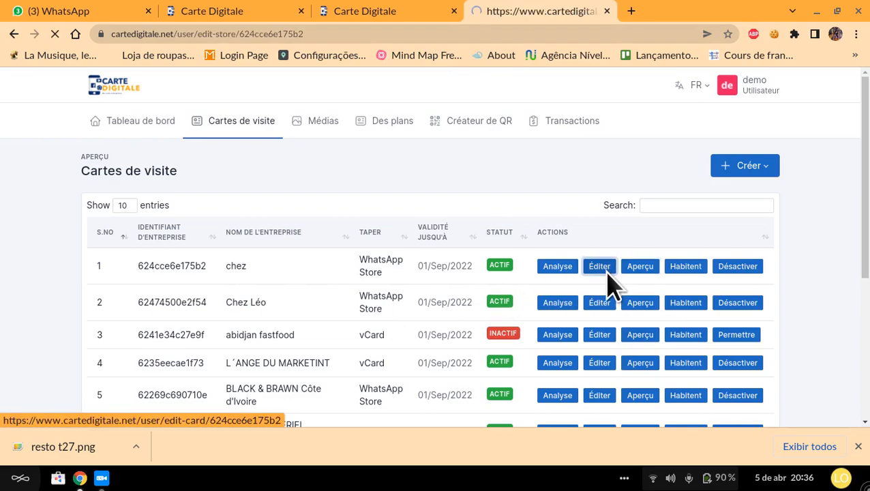
scroll(381, 332, down, 3)
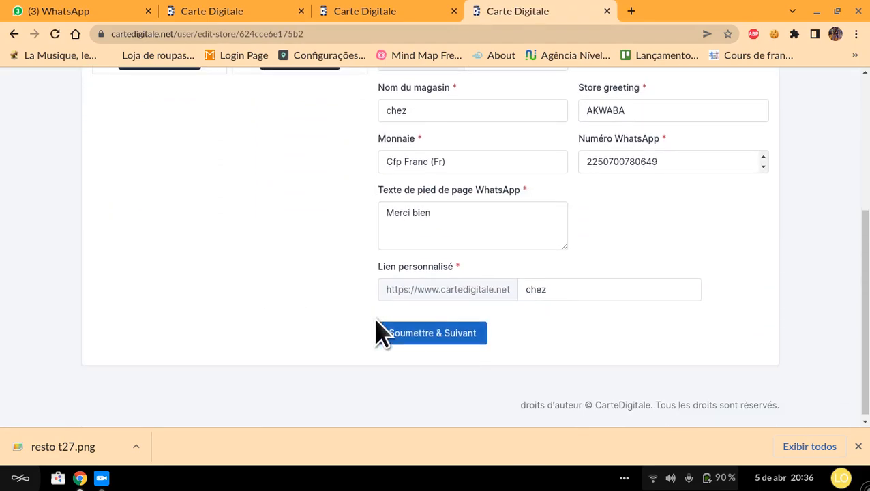
click(468, 330)
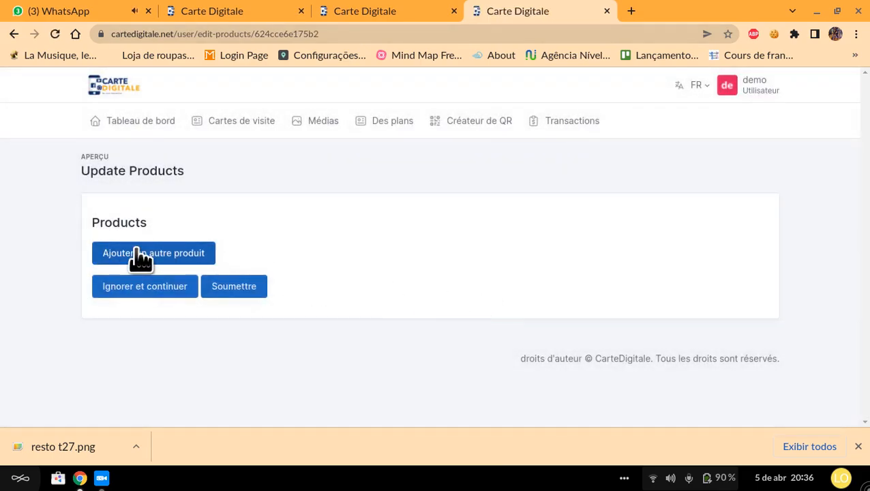
click(140, 254)
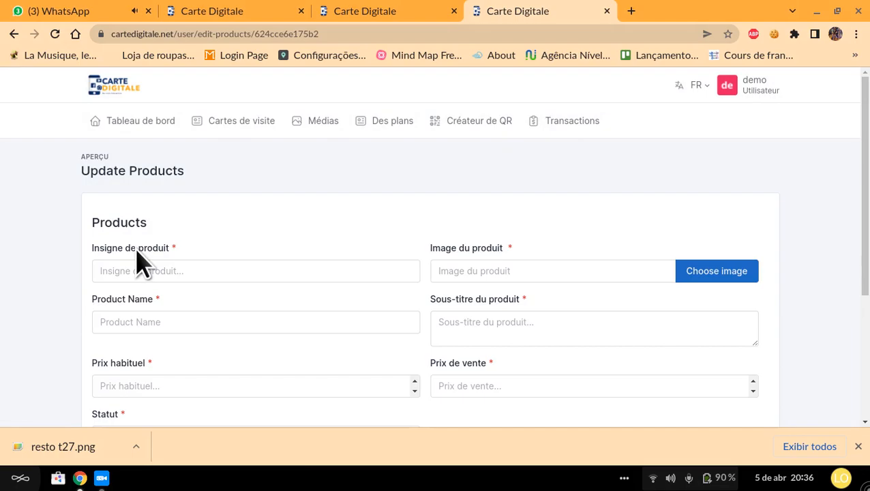
Step: Set the new product's badge to the suggested entry THE
click(256, 269)
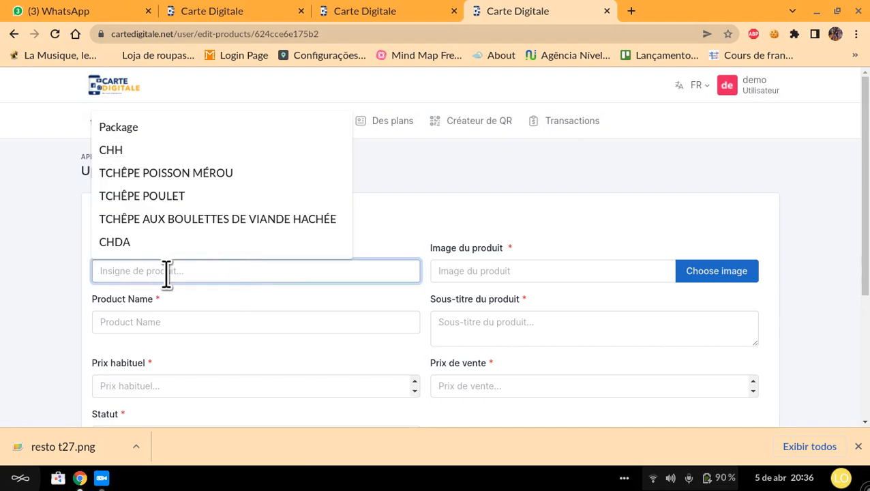
click(339, 258)
click(330, 266)
click(375, 247)
click(158, 272)
text(the)
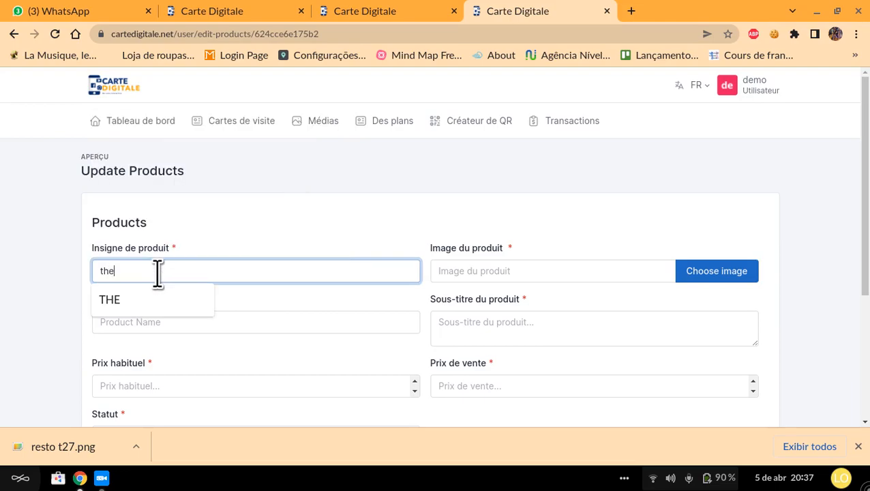
click(139, 303)
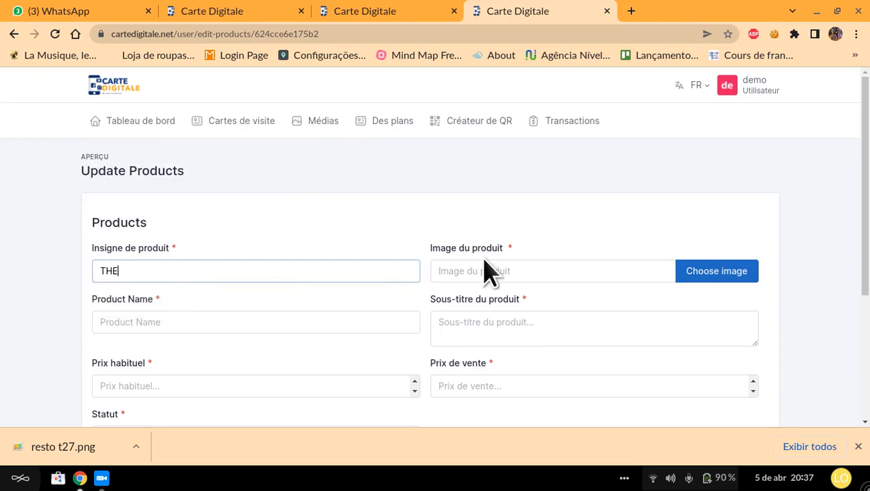
Step: Use the Chez Léo lemon drink picture from the media library as the product image, and activate the product name field
click(694, 276)
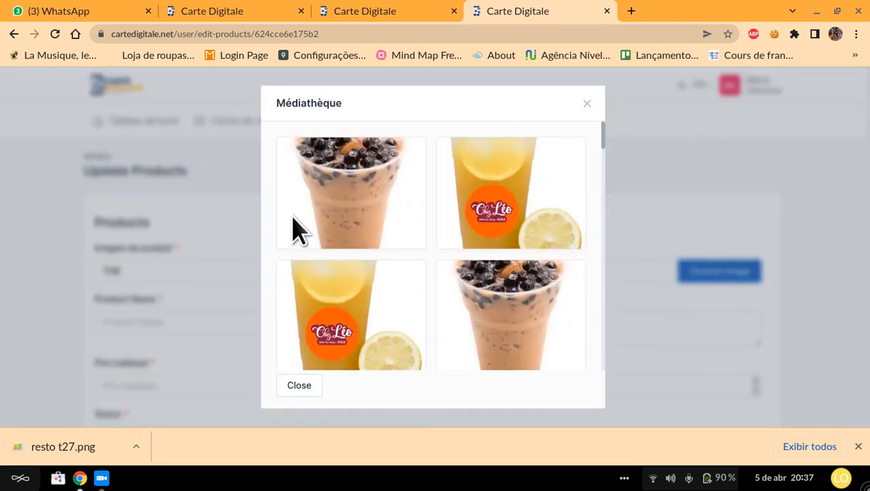
click(505, 242)
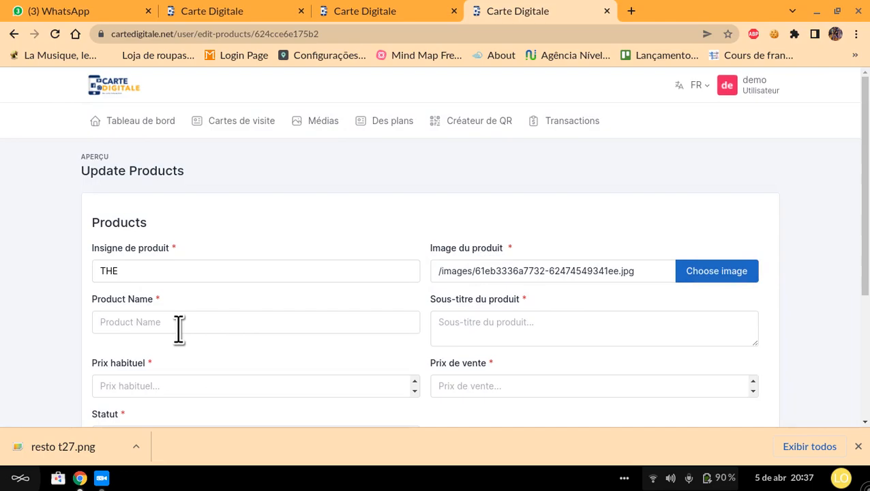
click(178, 330)
click(158, 322)
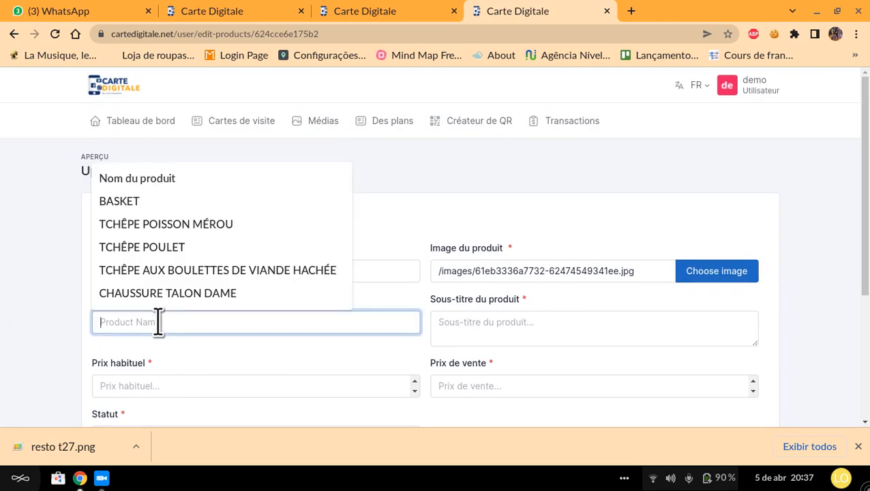
click(41, 334)
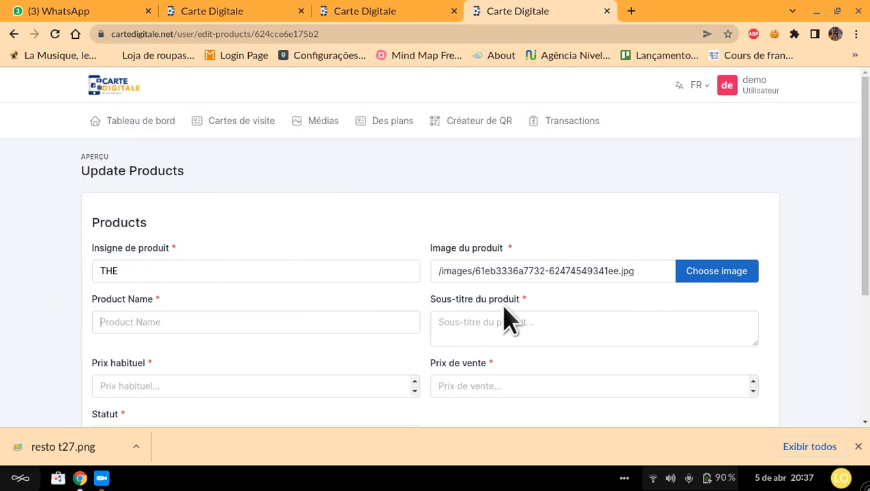
Step: Enter "the" as the new product's name, ignoring the suggested entries
click(157, 322)
click(151, 320)
click(55, 311)
click(139, 327)
click(85, 326)
click(206, 330)
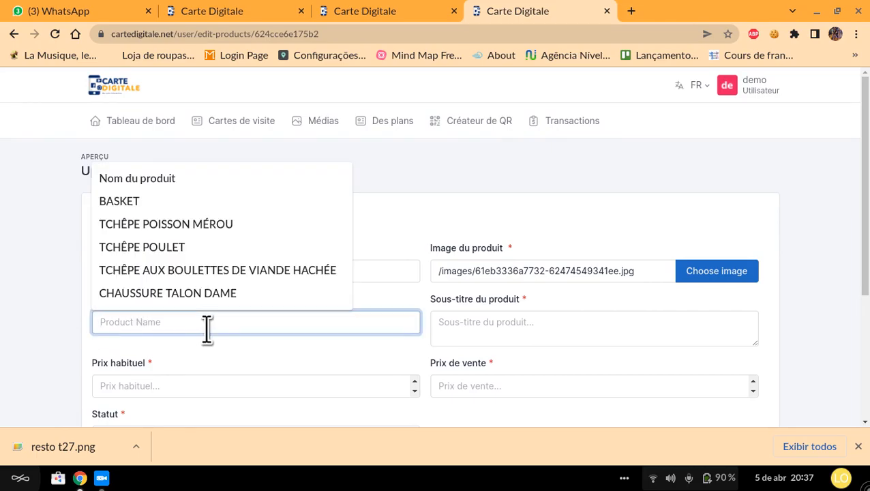
click(3, 287)
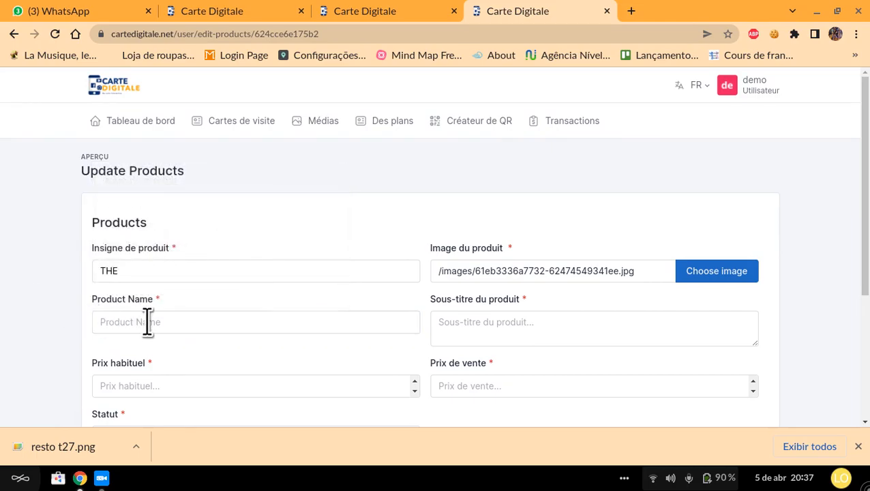
click(154, 327)
click(53, 308)
click(155, 325)
text(t)
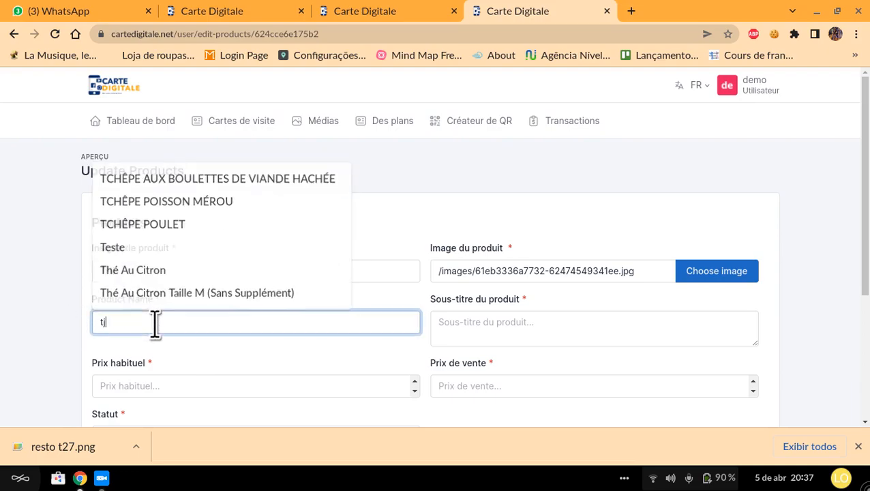
text(he)
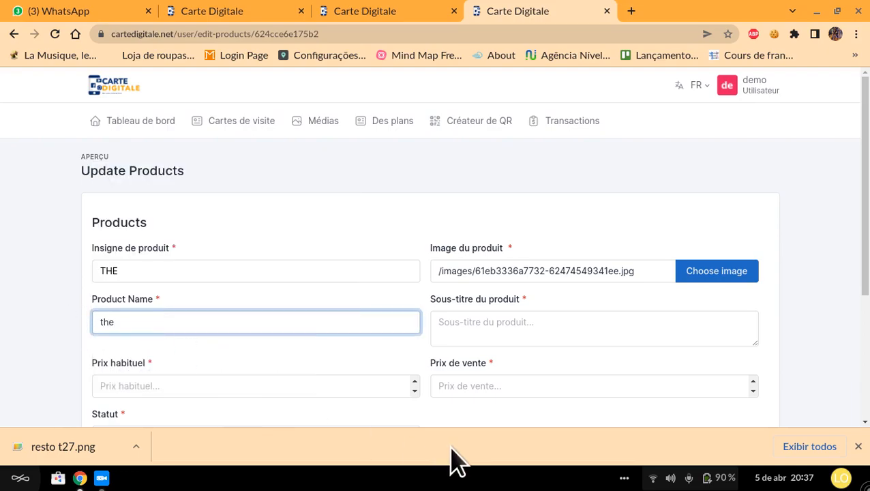
Step: Enter "the de citron patatathhddjkklkd 30ml mdmmsd" as the product's subtitle
click(491, 317)
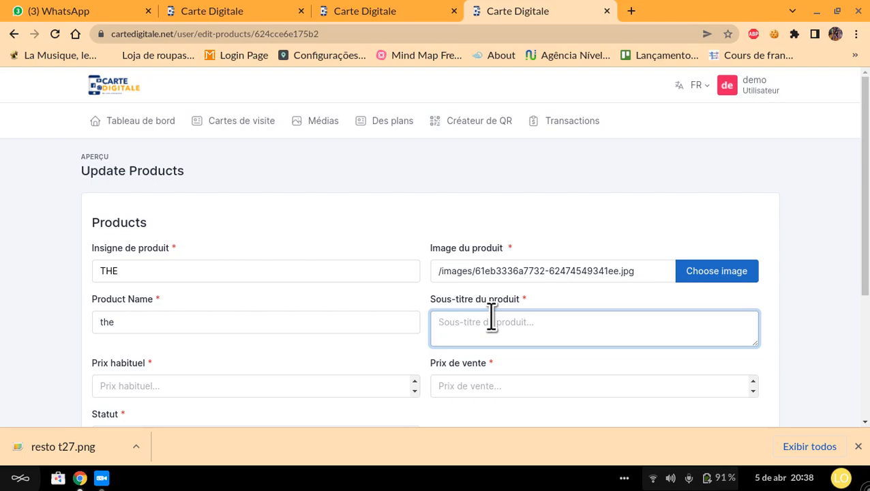
text(c)
key(BackSpace)
text(the )
text(de citro)
text( pata)
text(tat)
text(hhddjkk)
text(klkd)
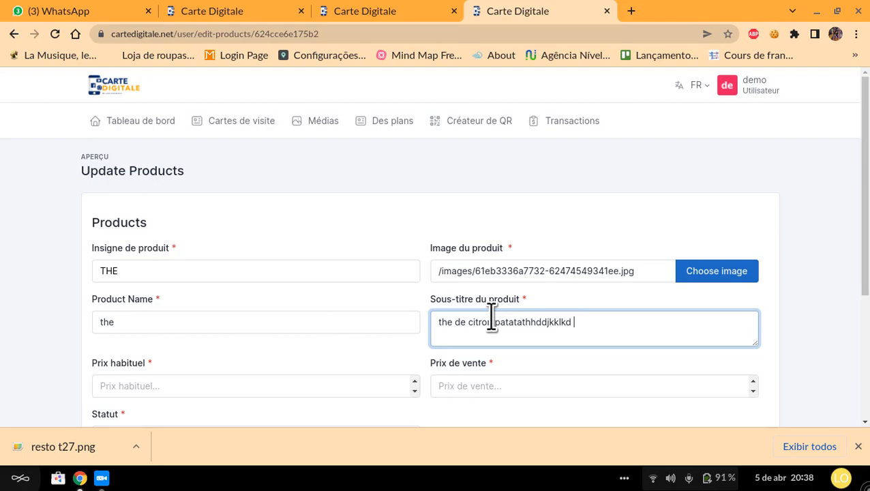
text( 30ml mdmmsd)
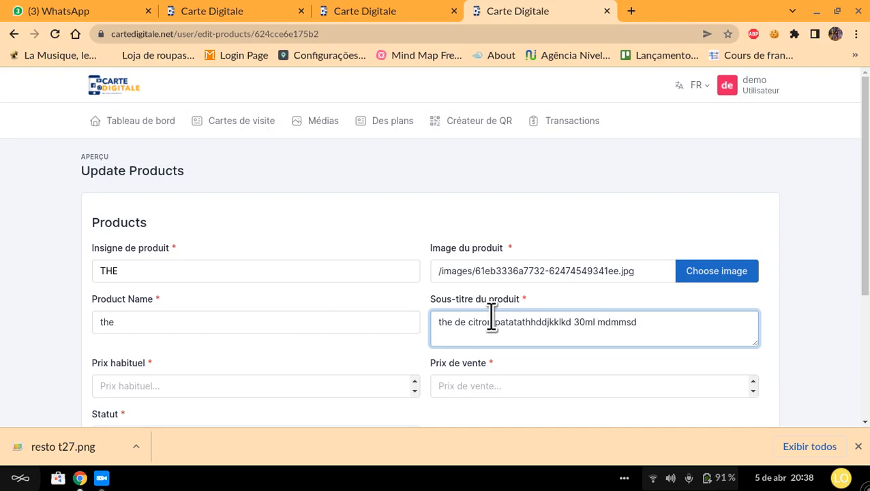
Step: Set the product's regular price to 4000 and sale price to 3250, with En stock as its status
scroll(491, 317, down, 2)
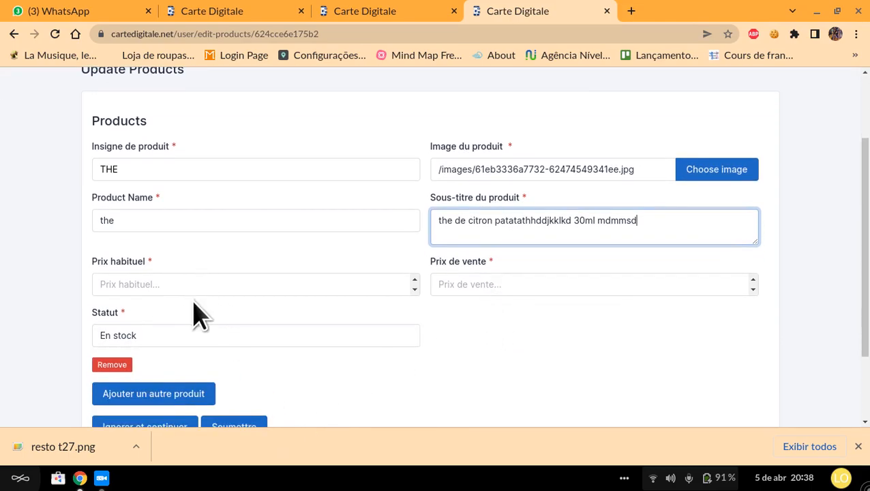
click(193, 290)
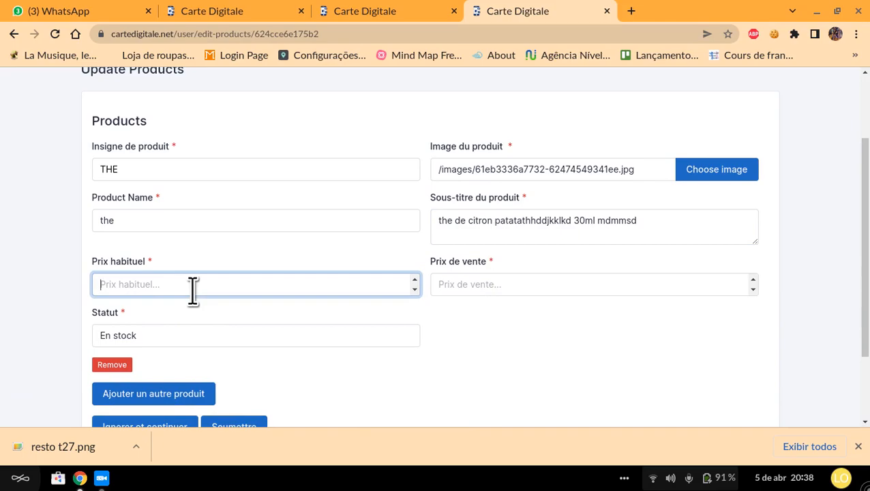
text(4000)
click(476, 284)
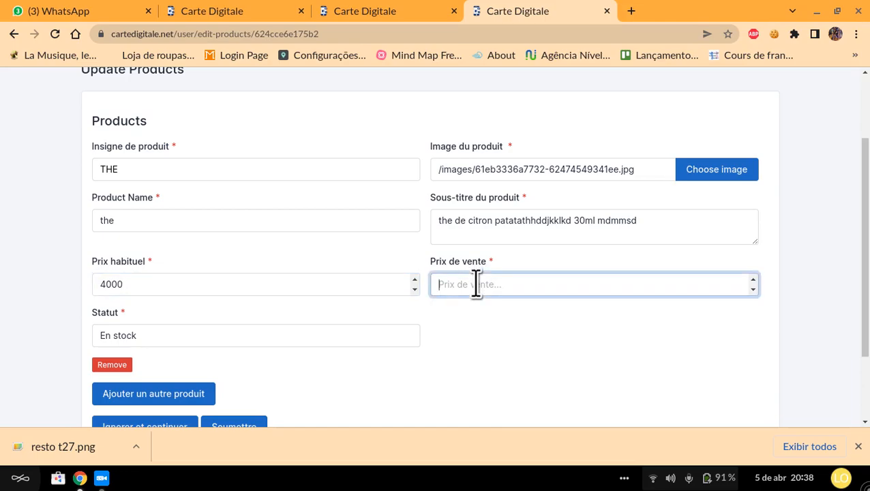
text(2)
key(BackSpace)
text(3250)
click(163, 336)
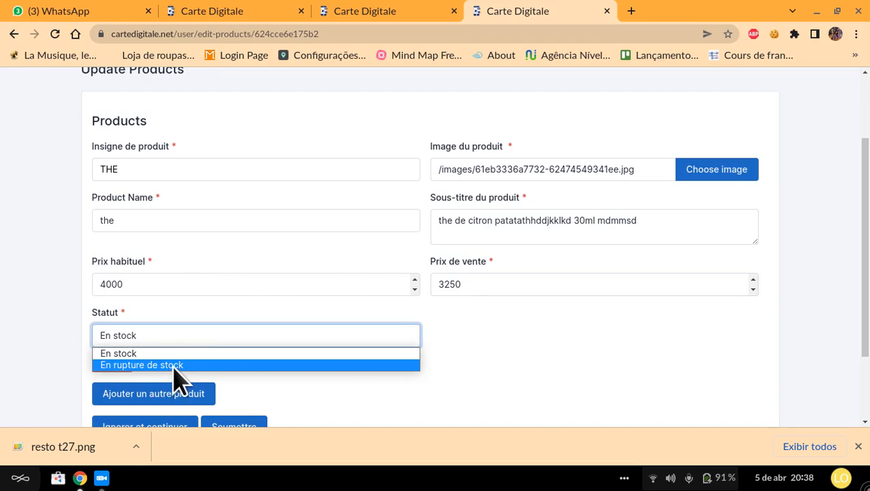
click(189, 355)
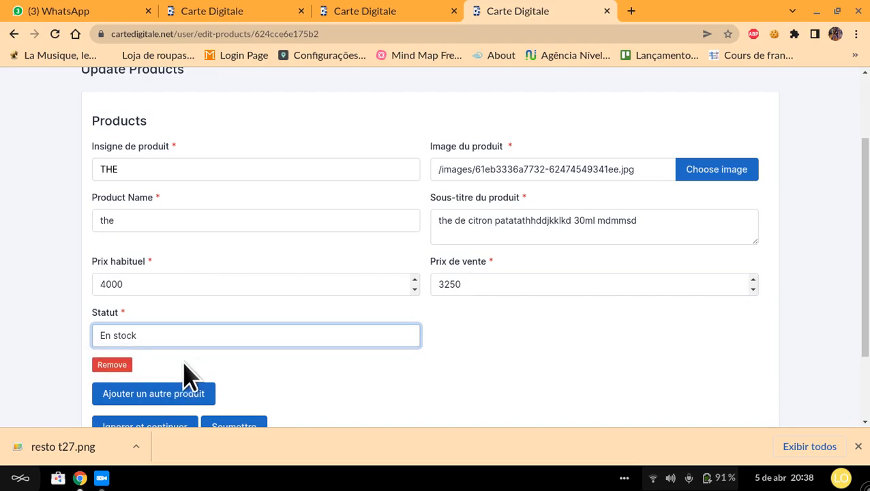
Step: Add another product below the first and set its badge to the suggested entry Package
scroll(280, 414, down, 2)
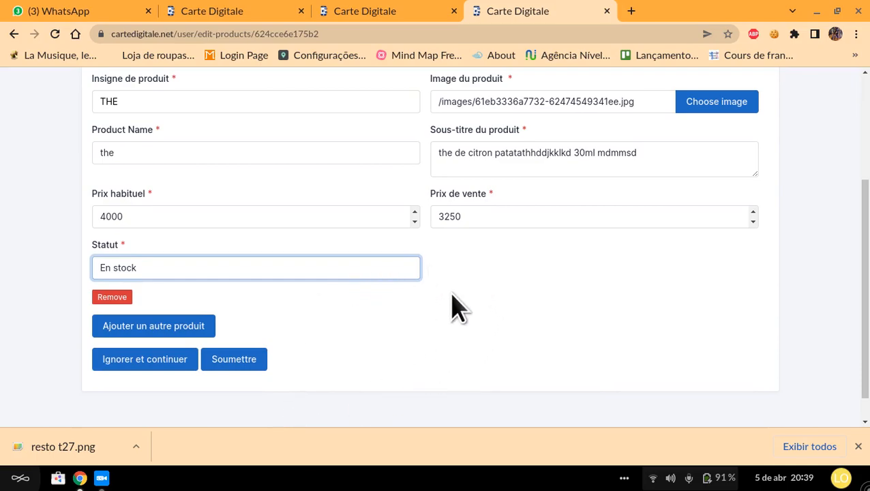
click(206, 326)
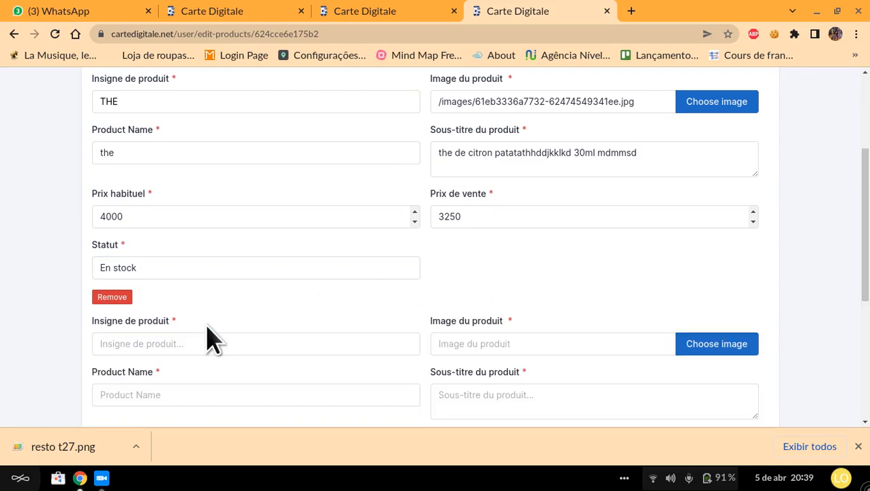
scroll(206, 334, down, 1)
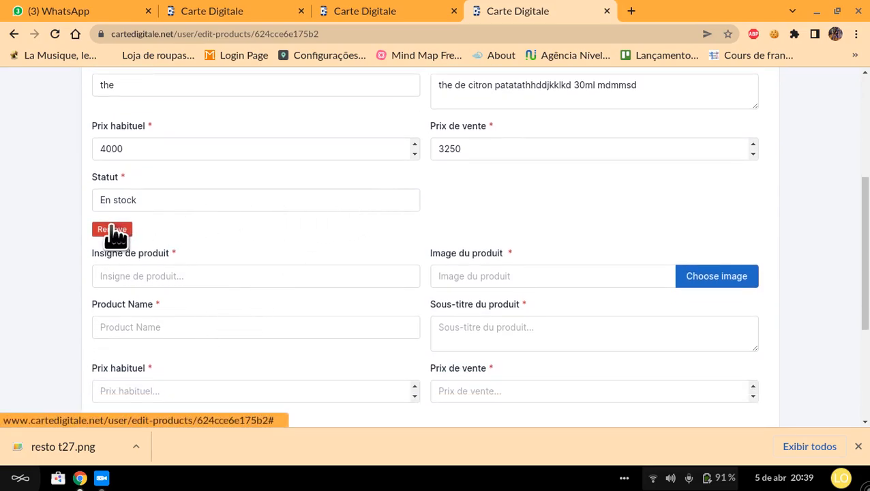
click(293, 277)
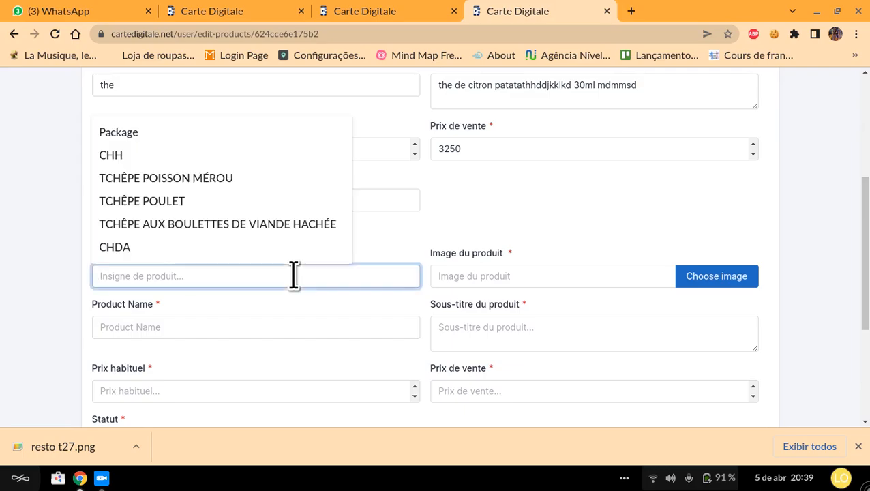
click(148, 140)
Step: Use the milk tea with black pearls picture from the media library as the second product's image
click(701, 284)
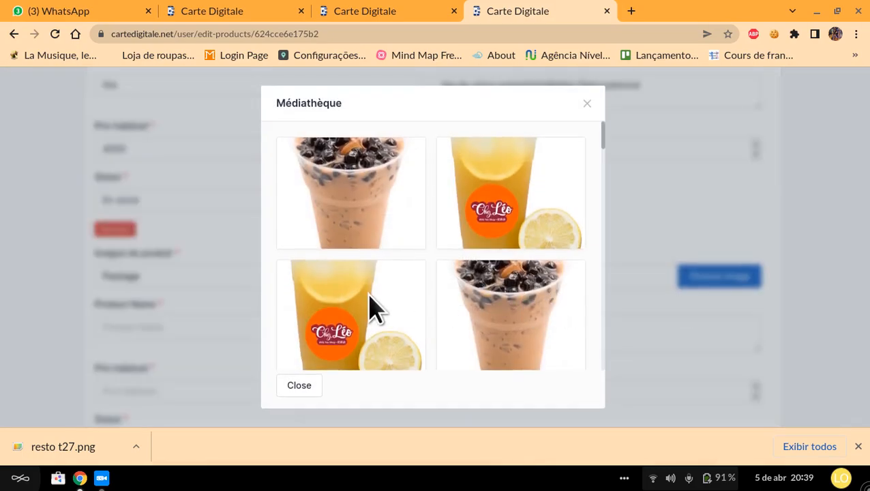
scroll(443, 319, down, 2)
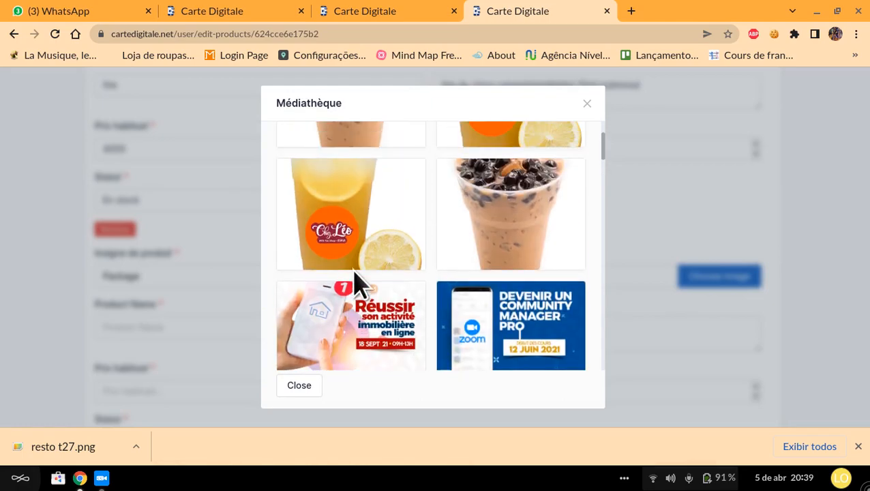
scroll(442, 320, up, 2)
click(466, 320)
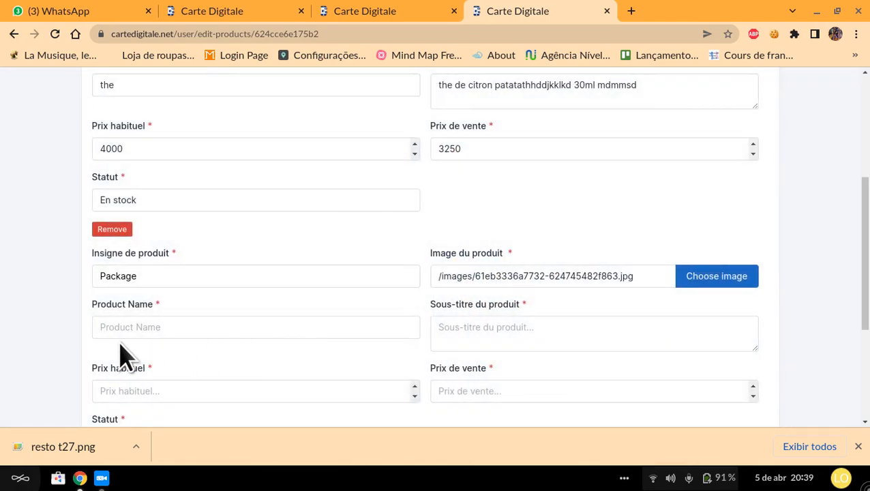
Step: Name the second product "the the" and give it the subtitle "hhjsksksksk"
click(142, 327)
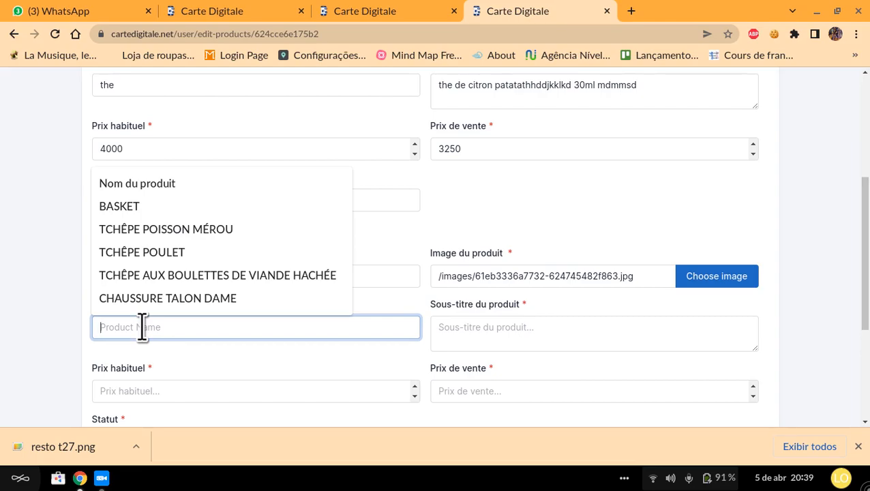
text(t)
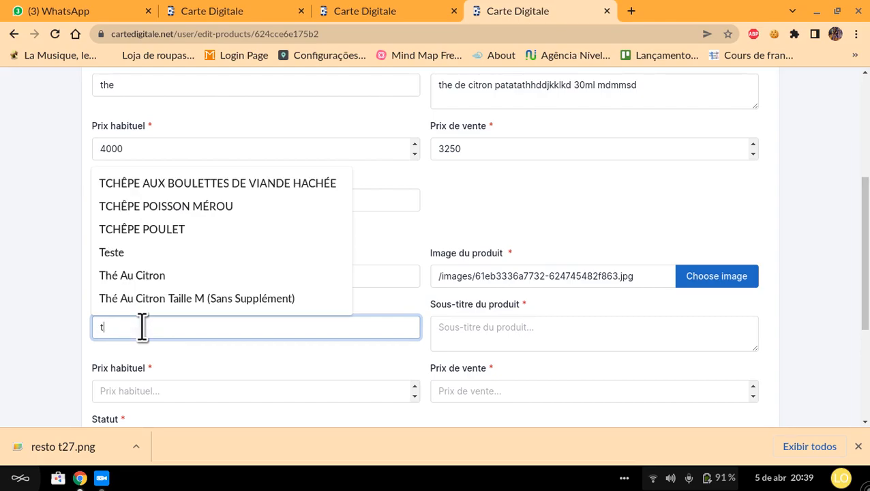
text(he the)
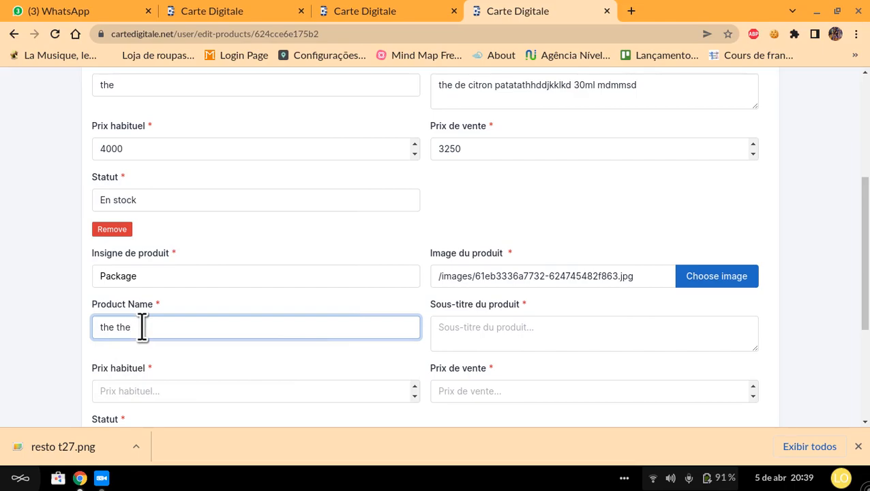
click(523, 339)
text(hhjsksksksk)
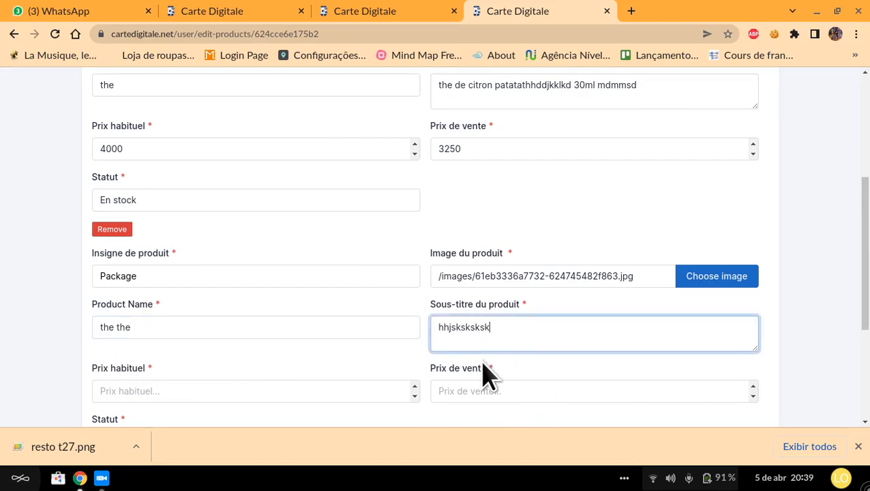
Step: Set the second product's regular price to 4000 and sale price to 3500, and submit the product list
click(311, 391)
text(4000)
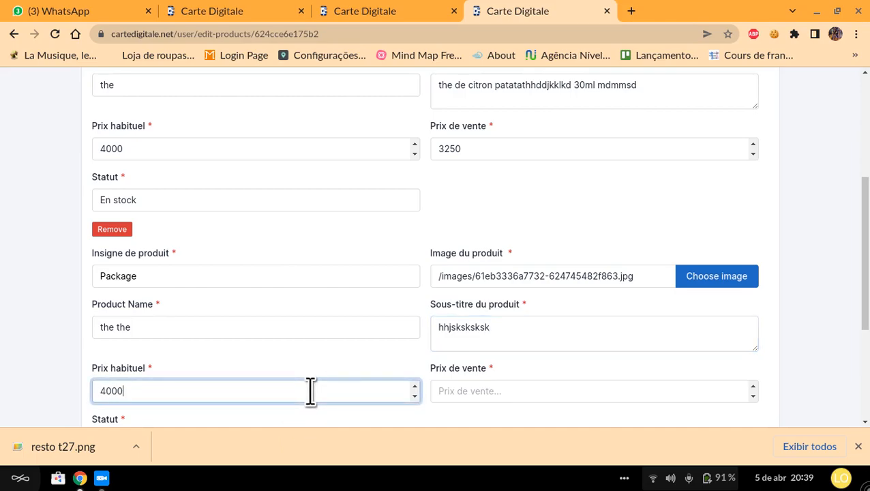
key(Tab)
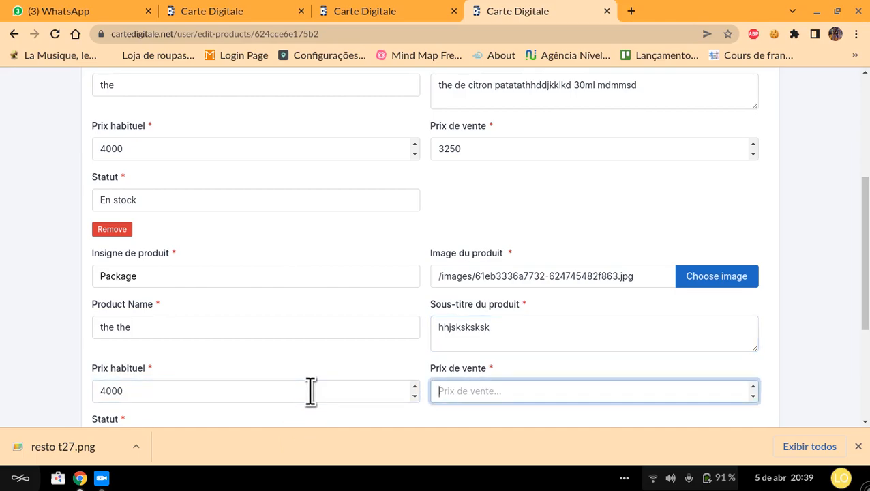
text(3500)
scroll(311, 390, down, 2)
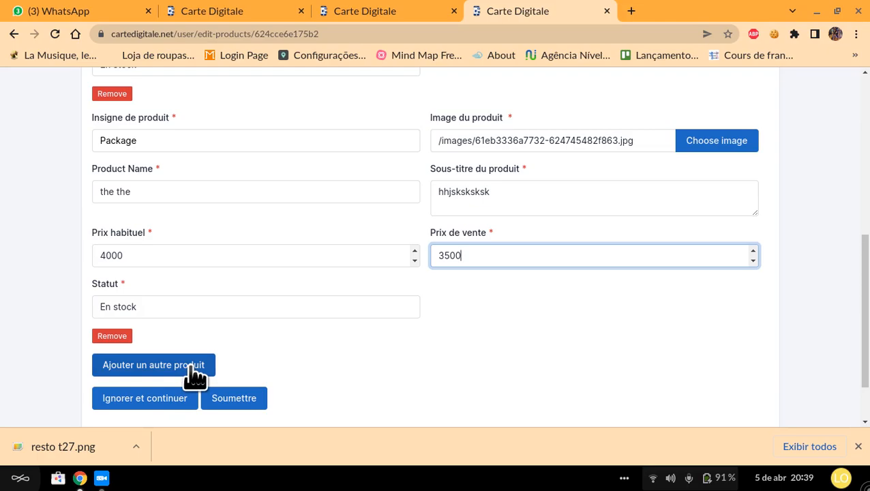
click(226, 396)
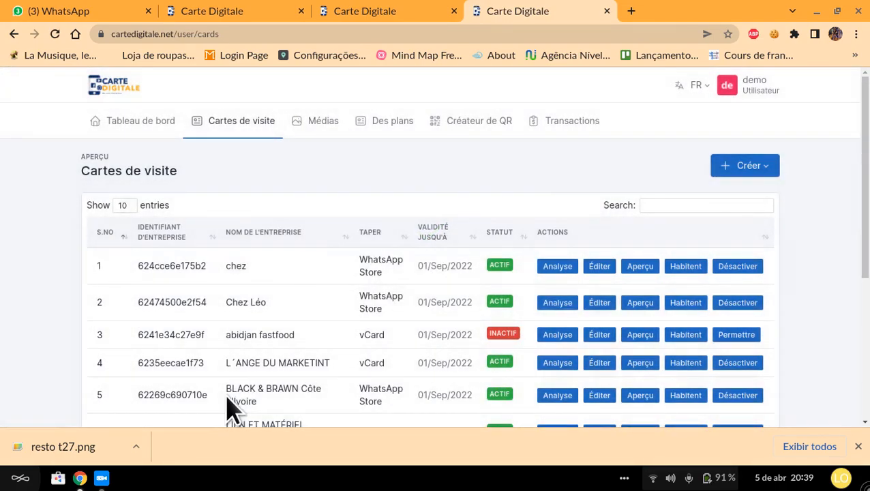
Step: Open the preview of the chez store and look through its banner and product listings
click(648, 265)
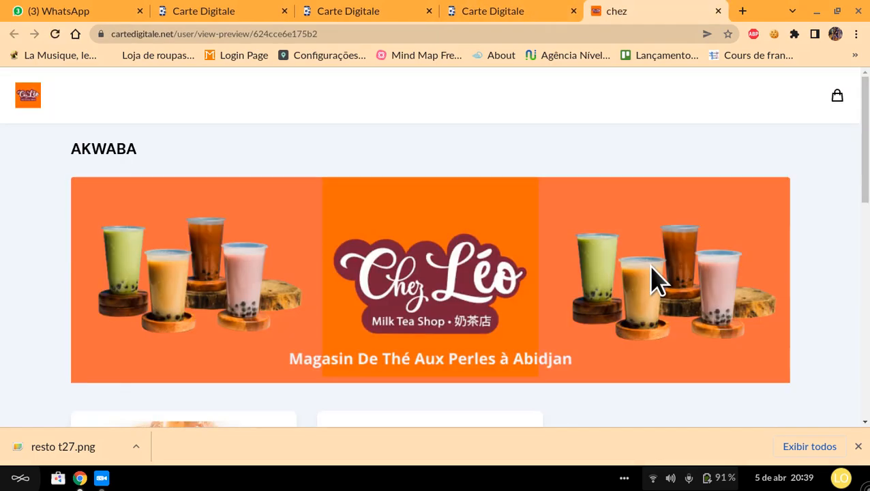
scroll(651, 279, down, 10)
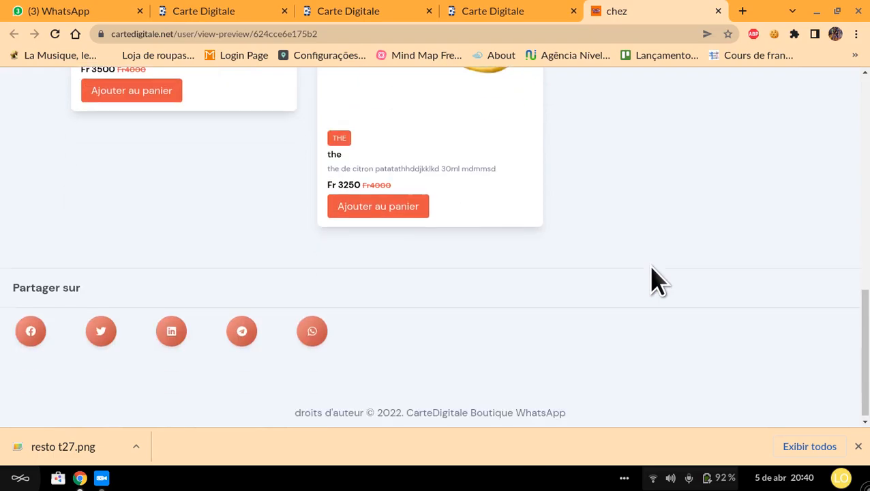
scroll(651, 279, up, 10)
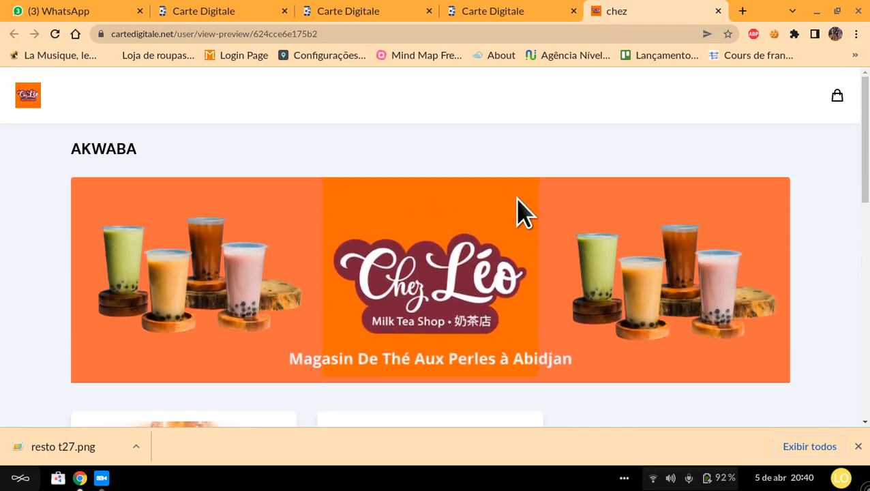
Step: Return to the card list, open the live page of the chez store, and look through its products
click(531, 12)
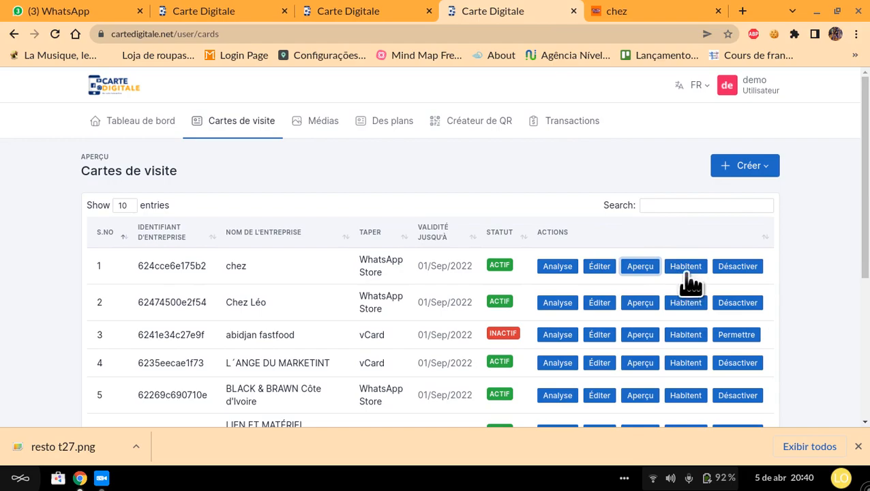
click(688, 268)
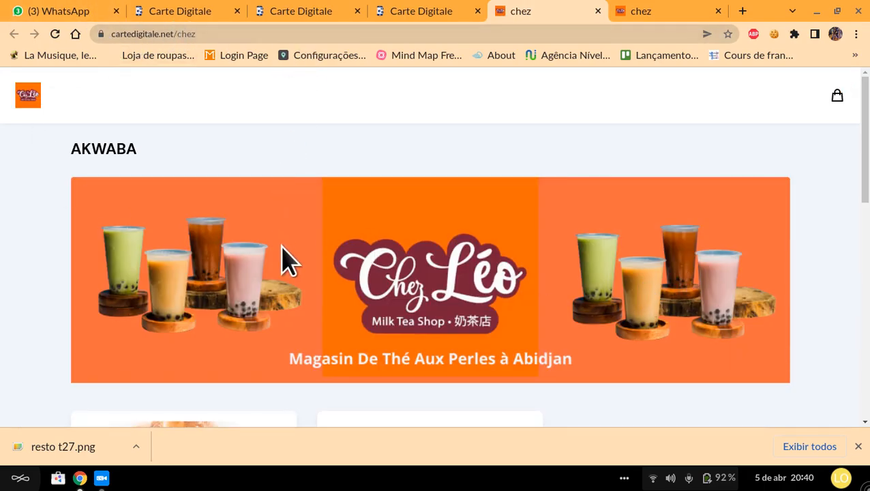
scroll(409, 218, down, 3)
scroll(407, 218, down, 6)
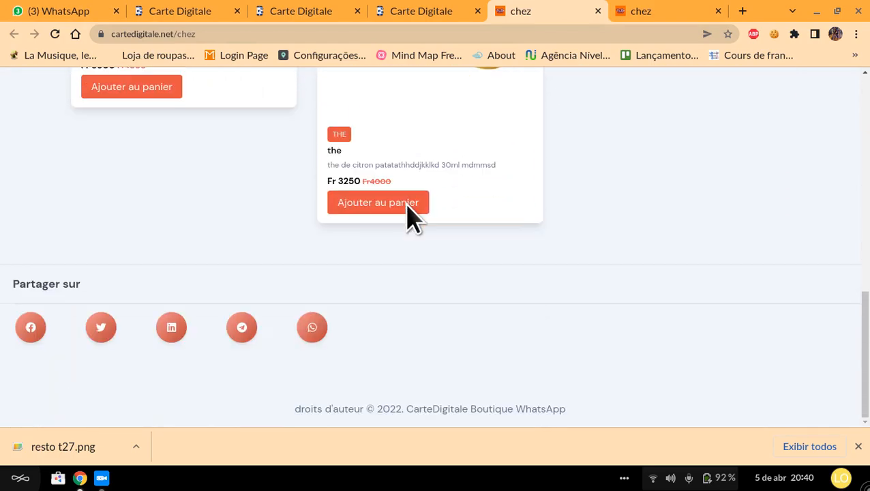
scroll(407, 205, up, 3)
scroll(407, 204, up, 5)
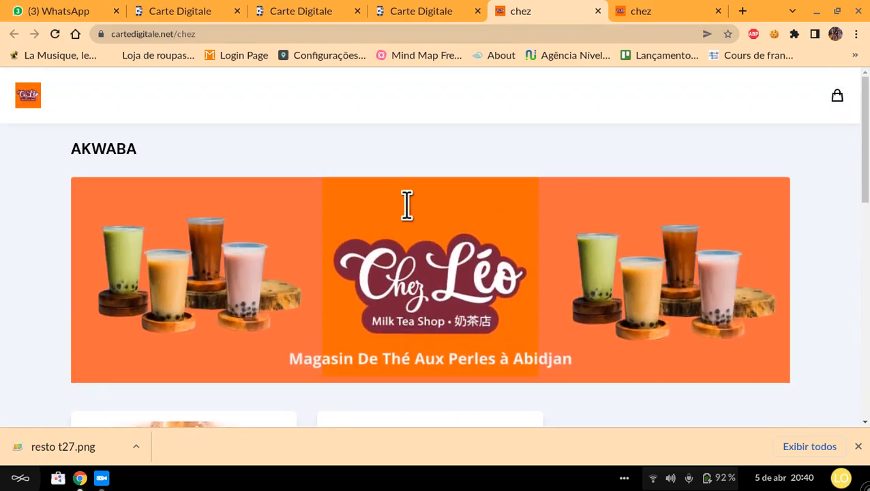
Step: Copy the web address of the live chez store page and look over the page down to its sharing links
click(188, 32)
right_click(190, 31)
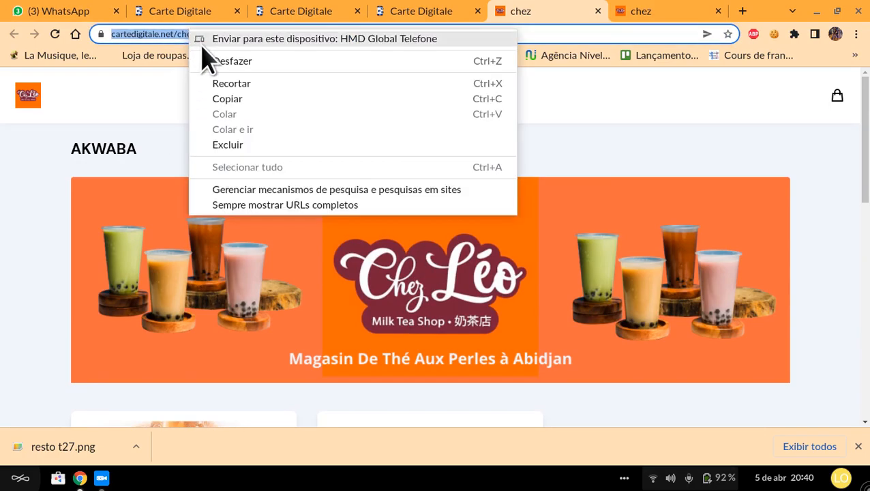
click(229, 101)
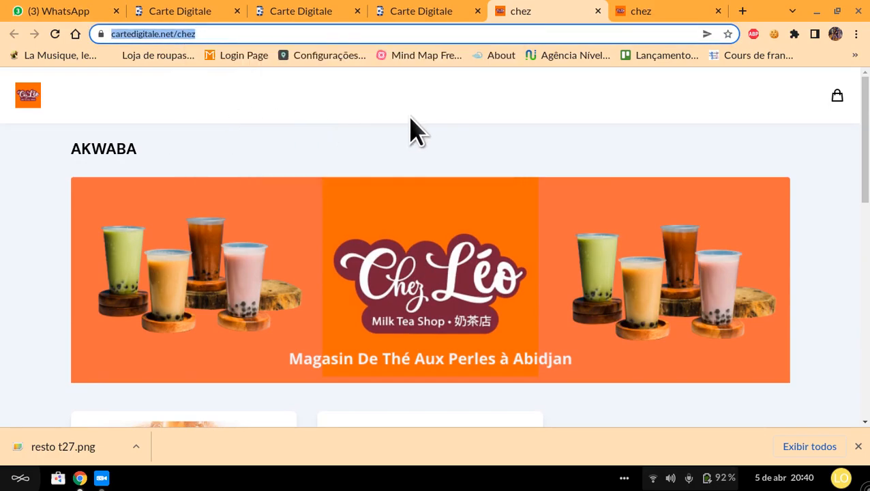
scroll(416, 137, down, 10)
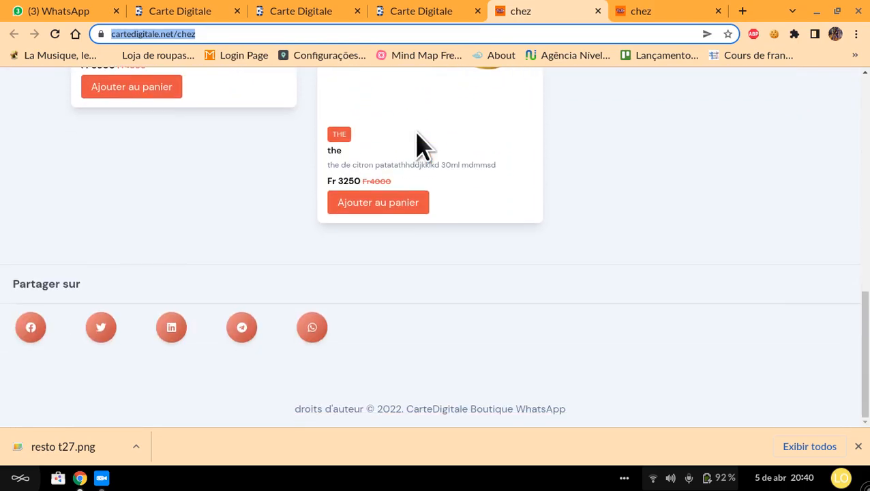
scroll(420, 145, up, 10)
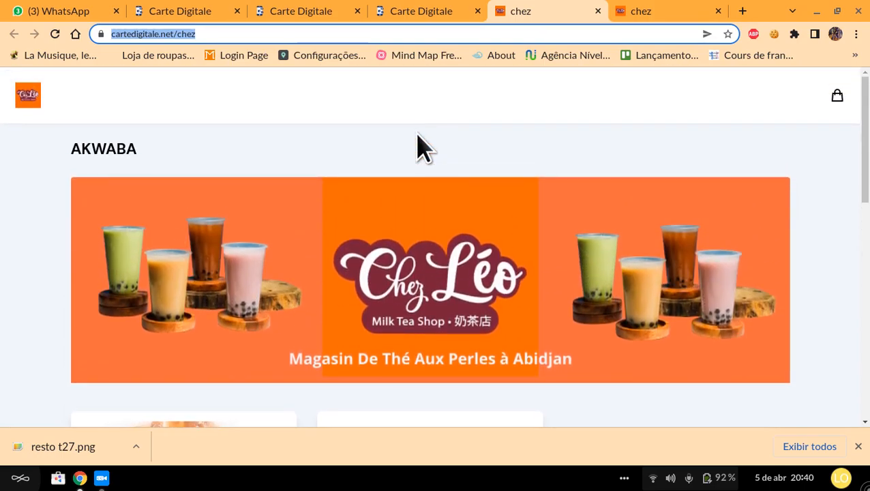
click(579, 147)
click(290, 35)
right_click(289, 38)
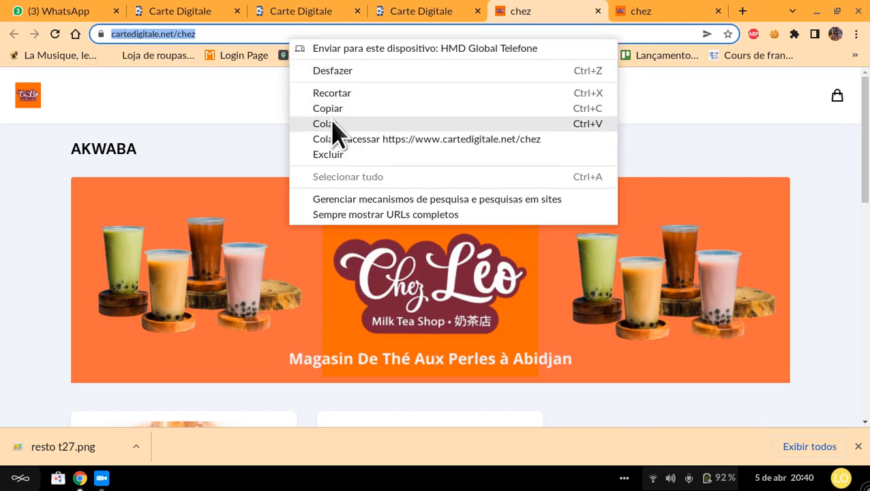
Step: Inspect the live chez page in the developer tools and look through its layout at iPad Mini dimensions
right_click(226, 101)
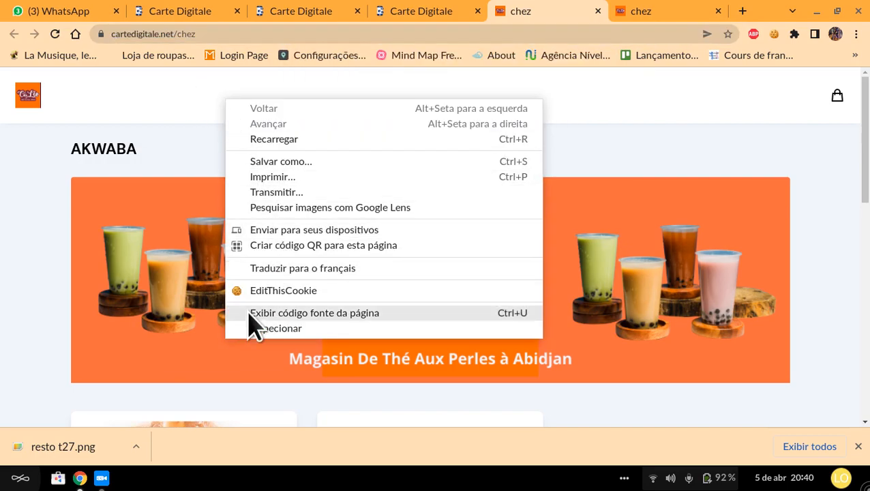
click(269, 327)
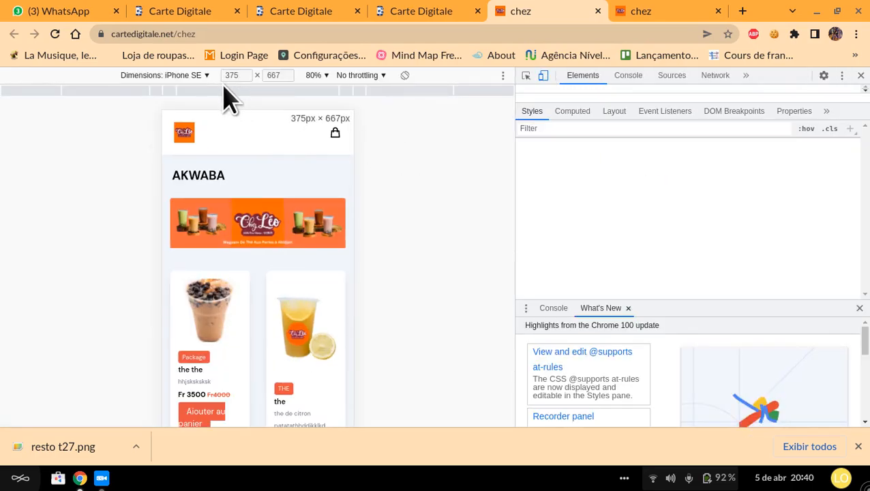
click(204, 75)
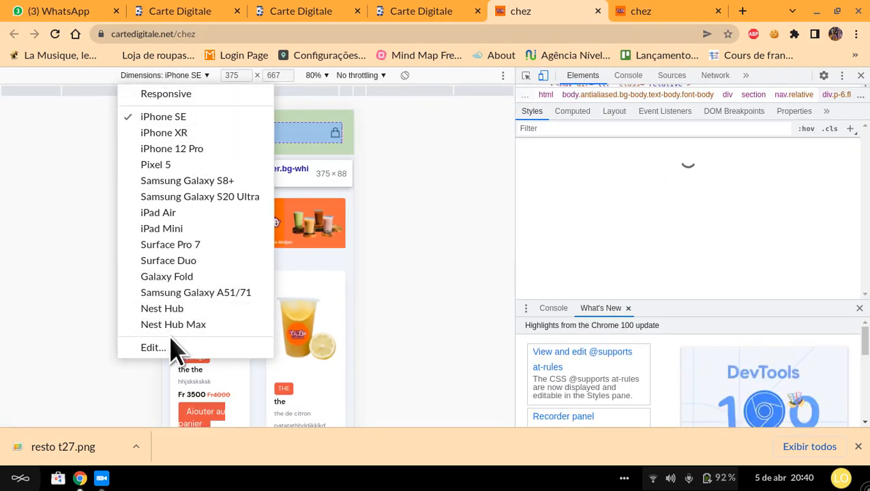
click(191, 227)
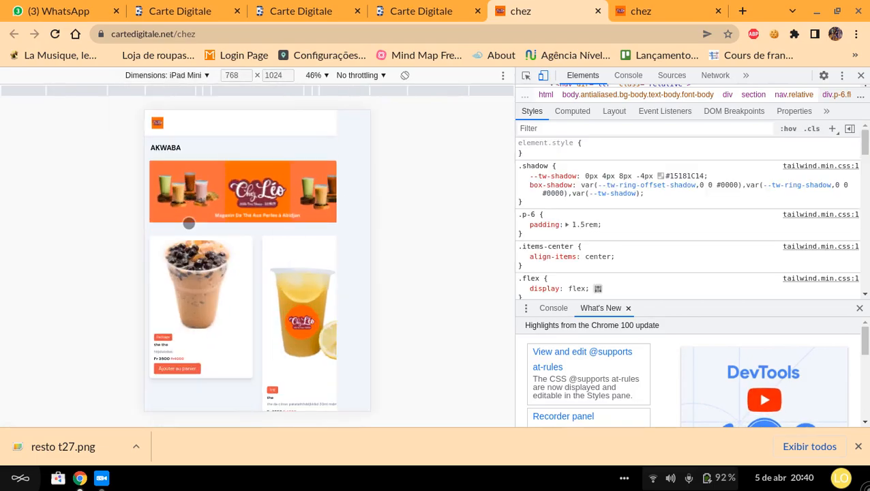
scroll(360, 311, down, 2)
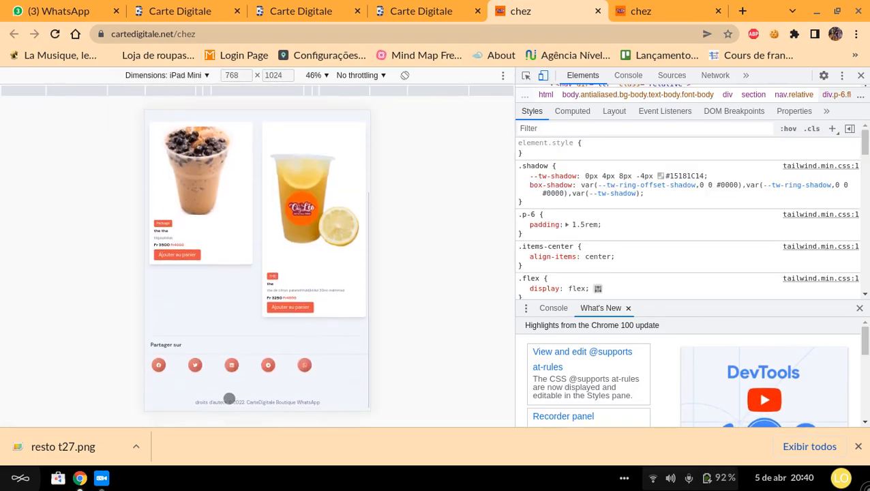
scroll(260, 350, up, 3)
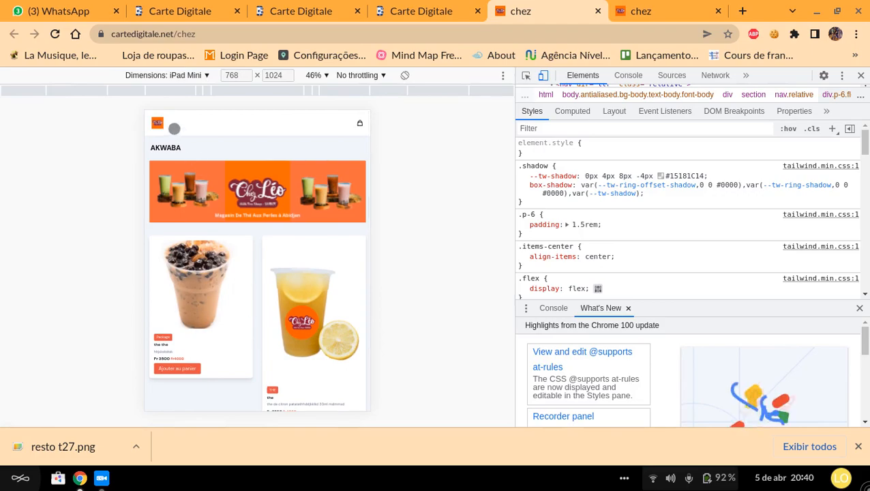
Step: Check the chez page's product layout at iPhone SE dimensions
click(201, 75)
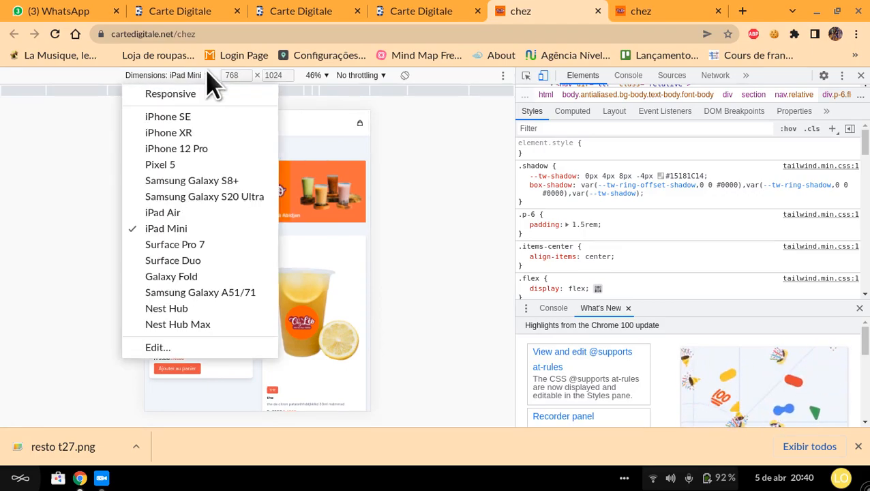
click(179, 116)
scroll(237, 242, down, 5)
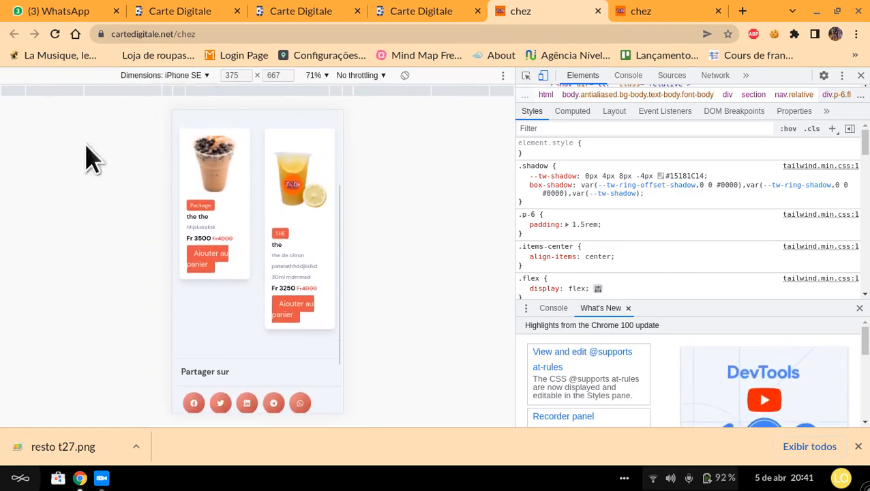
Step: Emulate a Galaxy Fold and look through the chez page's banner, product cards and footer
click(202, 76)
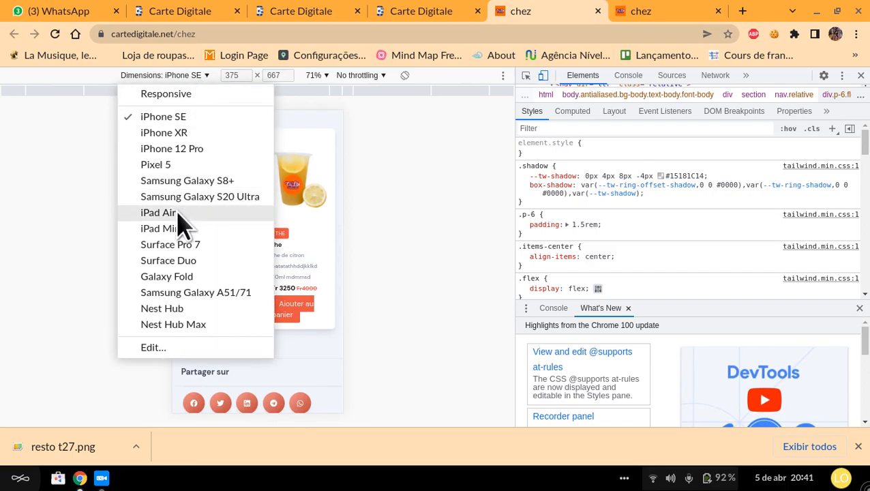
click(181, 279)
scroll(281, 258, up, 5)
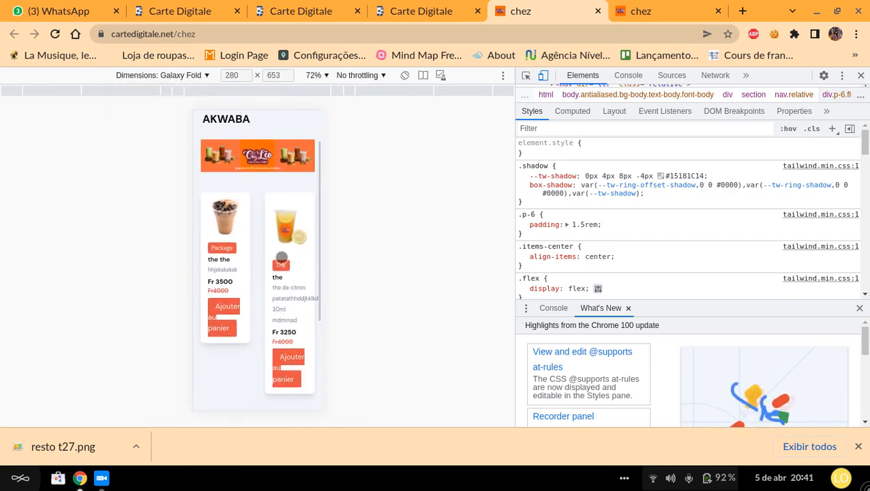
scroll(281, 258, down, 5)
scroll(282, 257, down, 2)
scroll(282, 257, up, 5)
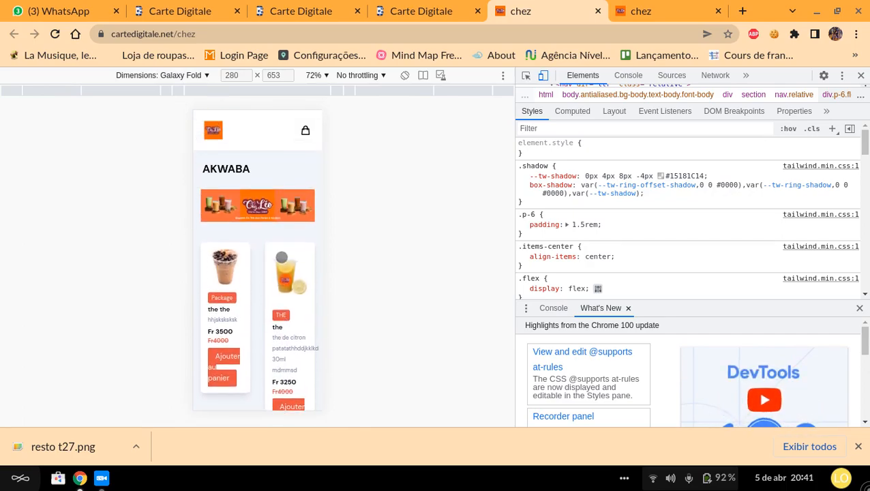
scroll(282, 257, down, 4)
scroll(281, 257, up, 5)
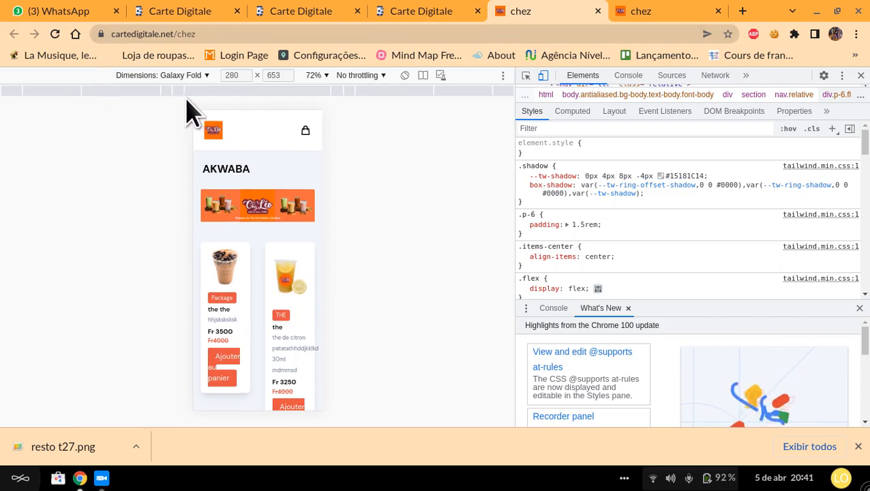
Step: Check how the chez page displays at Nest Hub and Surface Pro 7 dimensions
click(197, 76)
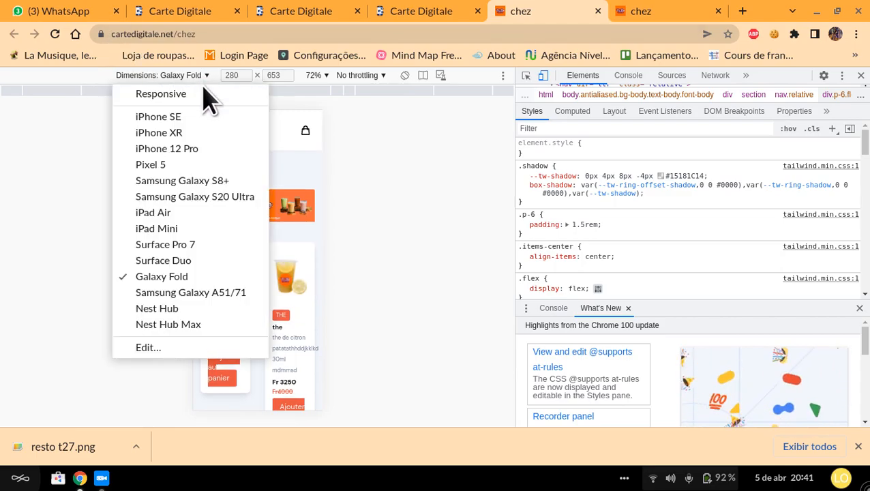
click(169, 309)
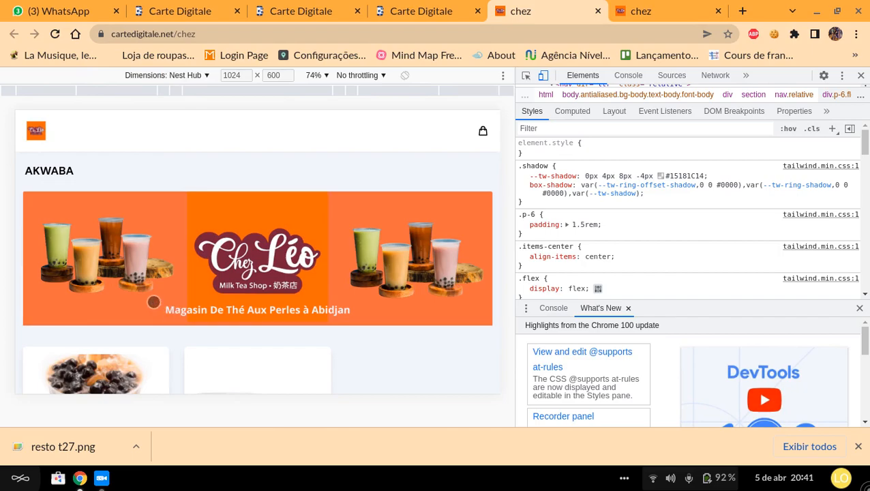
scroll(274, 275, down, 6)
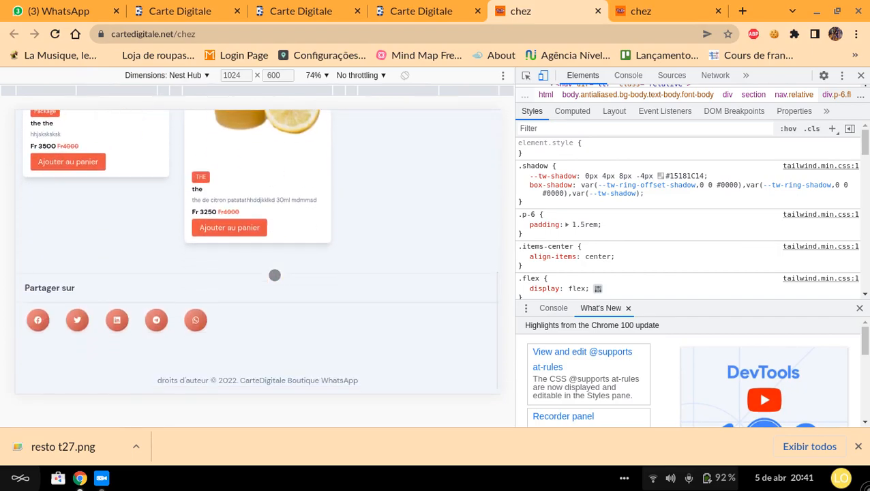
scroll(274, 275, up, 6)
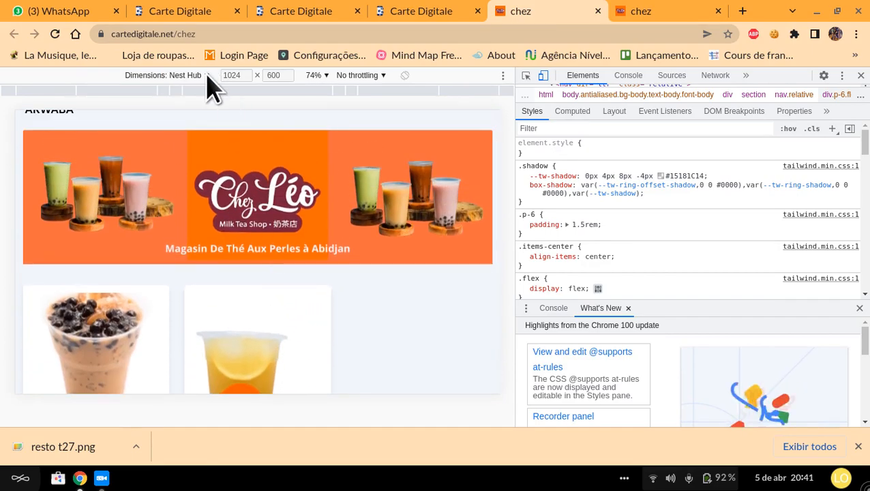
click(208, 75)
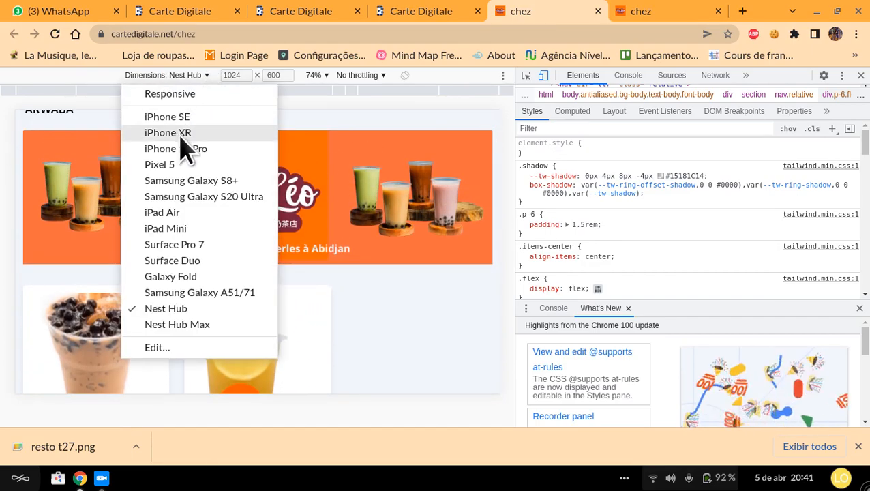
click(203, 247)
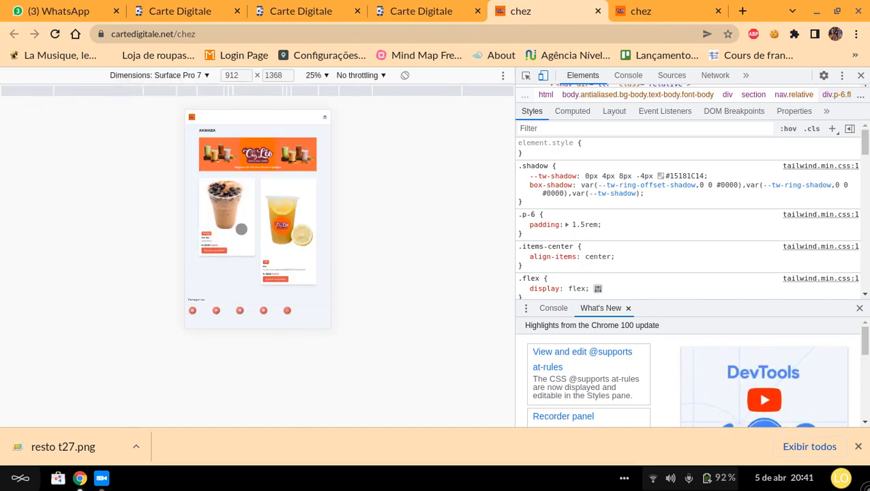
Step: View the chez page at Responsive dimensions with throttling set to Offline, and close the developer tools
click(203, 77)
click(190, 100)
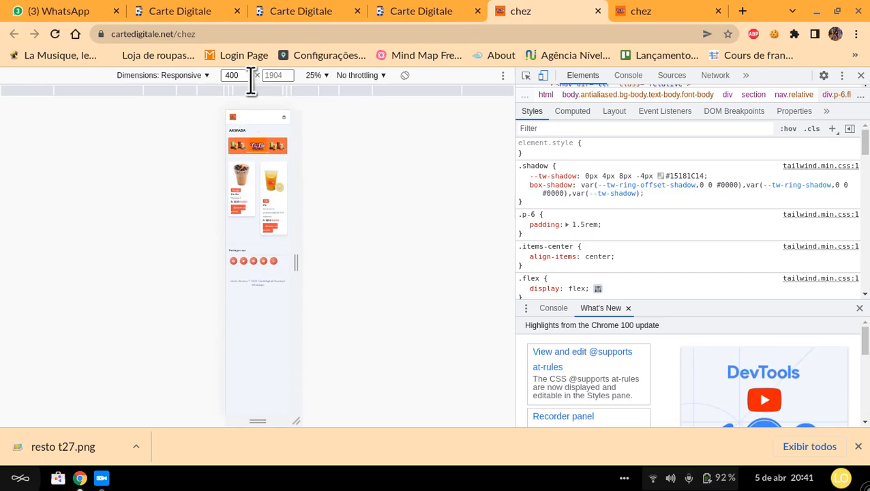
click(373, 76)
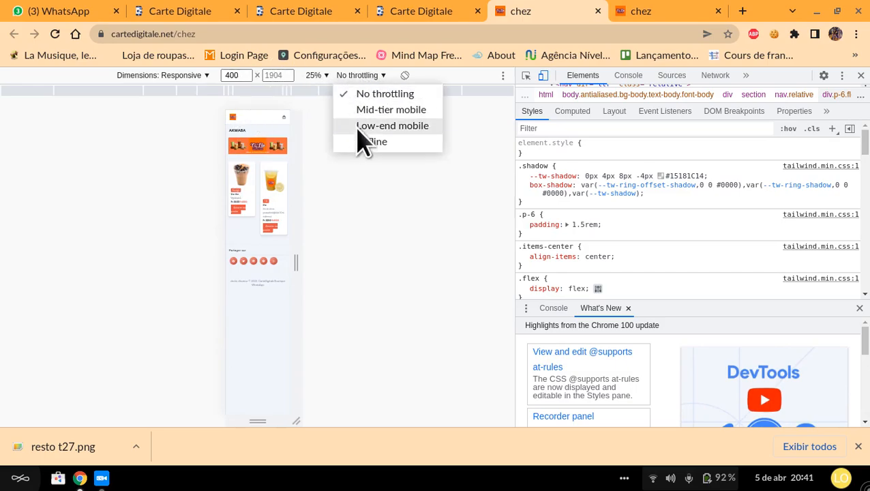
click(366, 143)
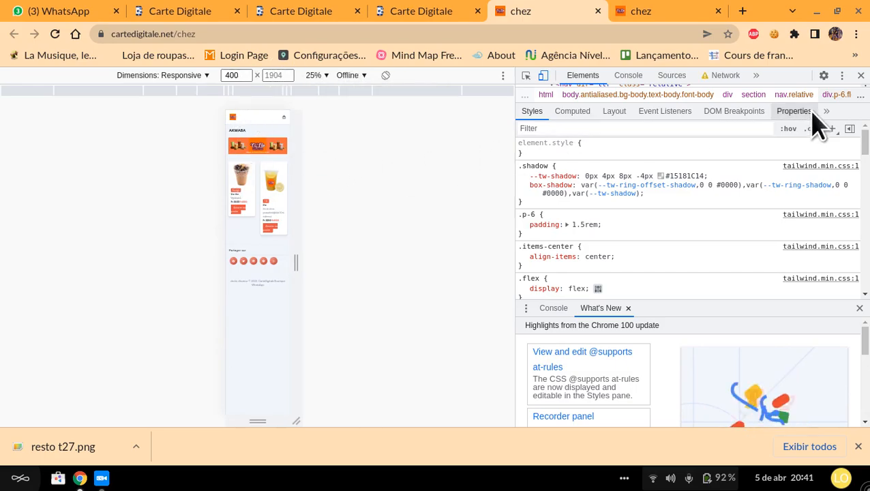
click(860, 76)
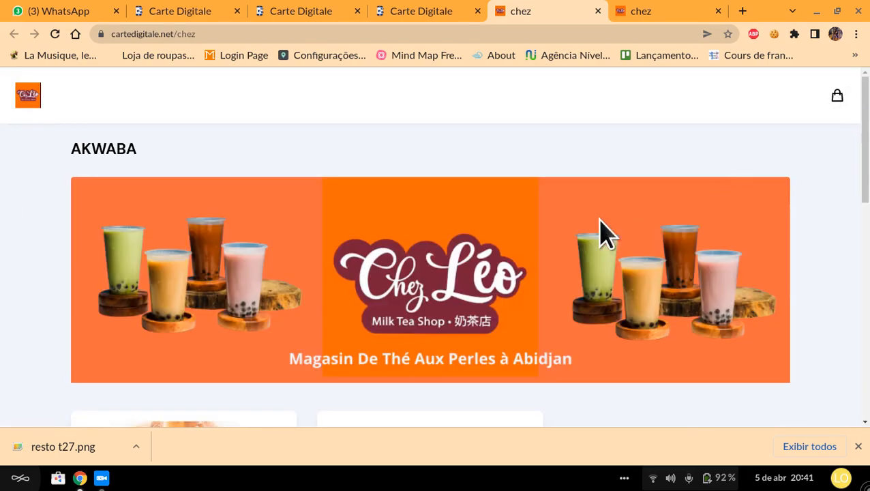
Step: Look through the full-width chez page again, covering its products, sharing links and banner
scroll(511, 225, down, 5)
scroll(518, 225, down, 4)
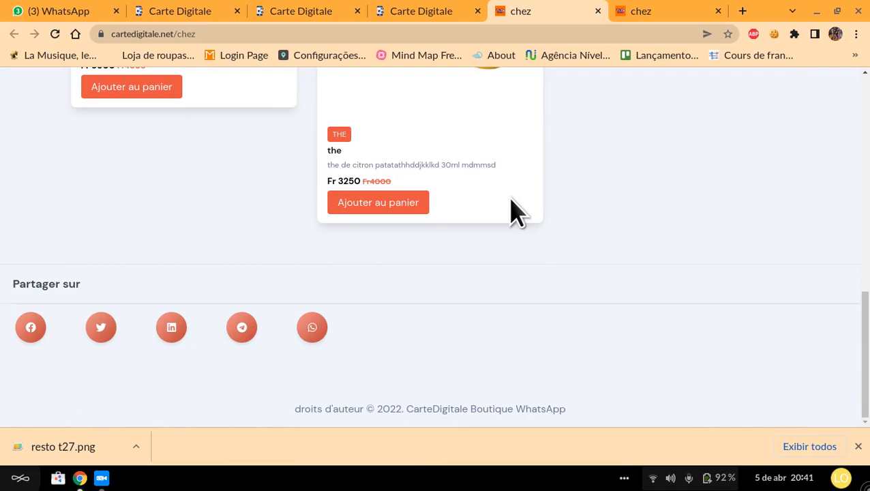
scroll(91, 327, up, 1)
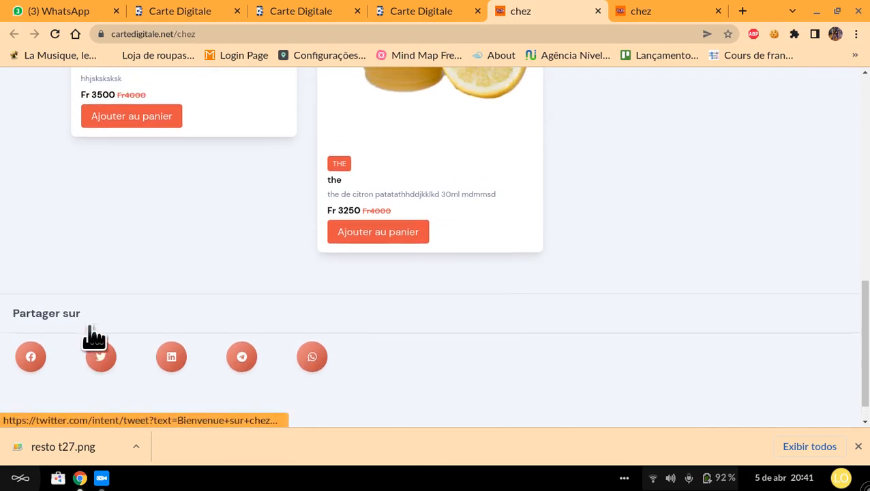
scroll(109, 337, up, 5)
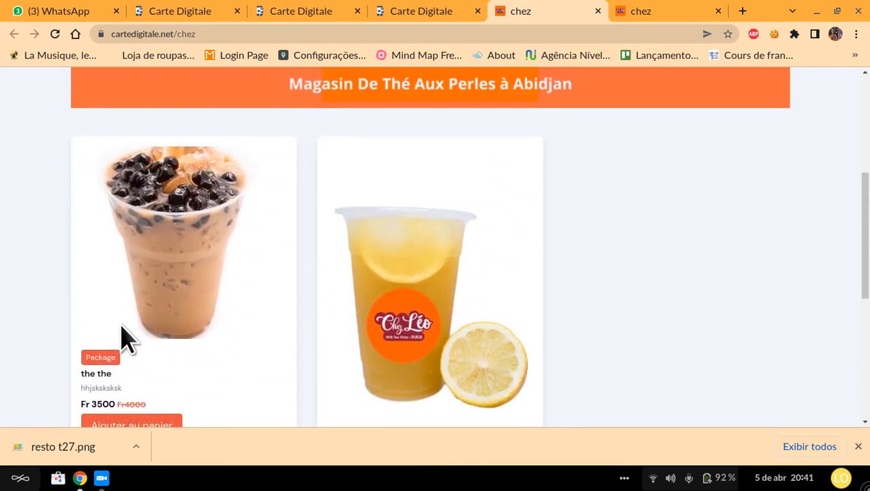
scroll(140, 320, up, 2)
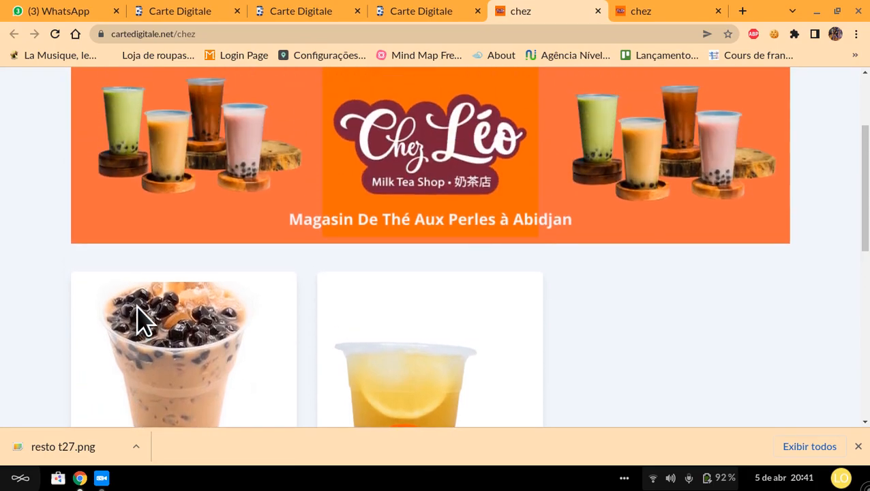
scroll(140, 320, down, 2)
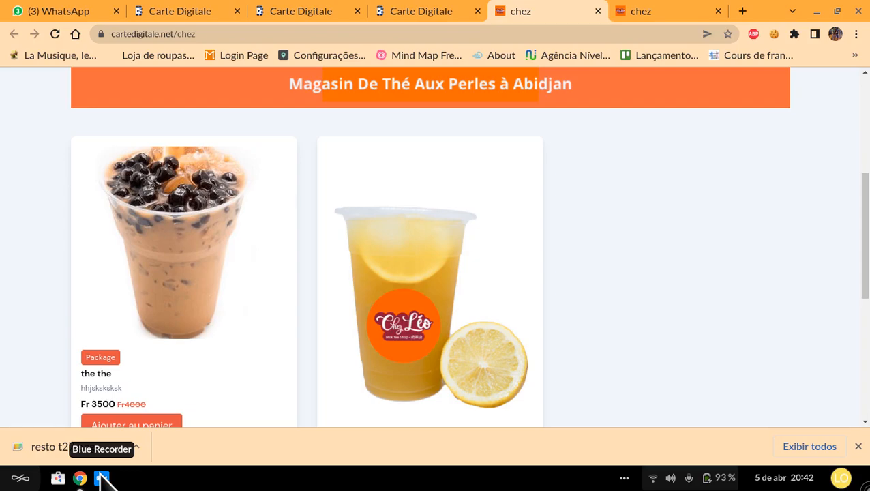
click(101, 478)
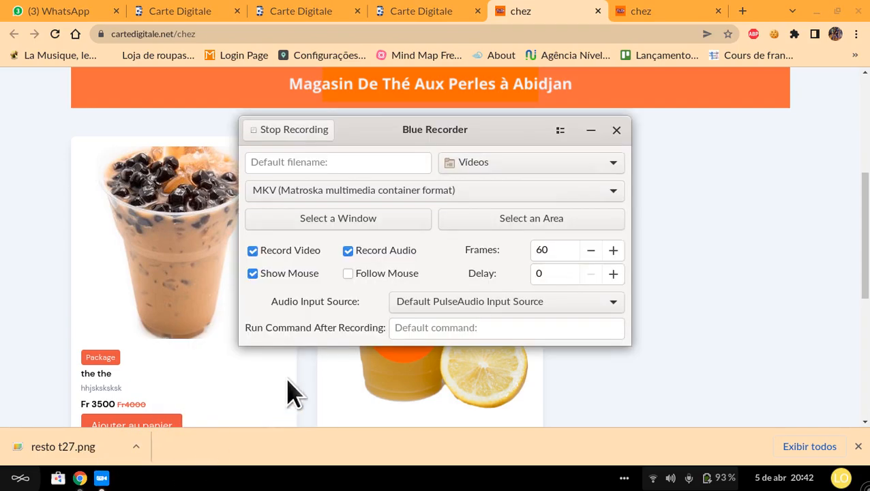